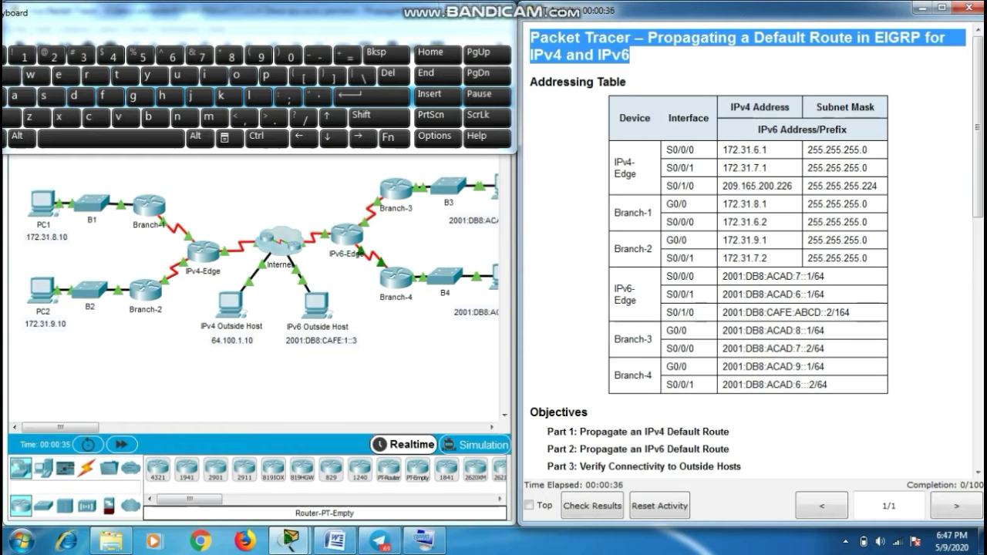
Read the activity instructions down to Part 1, Step 1 on verifying EIGRP on each IPv4 enabled router
scroll(748, 254, down, 5)
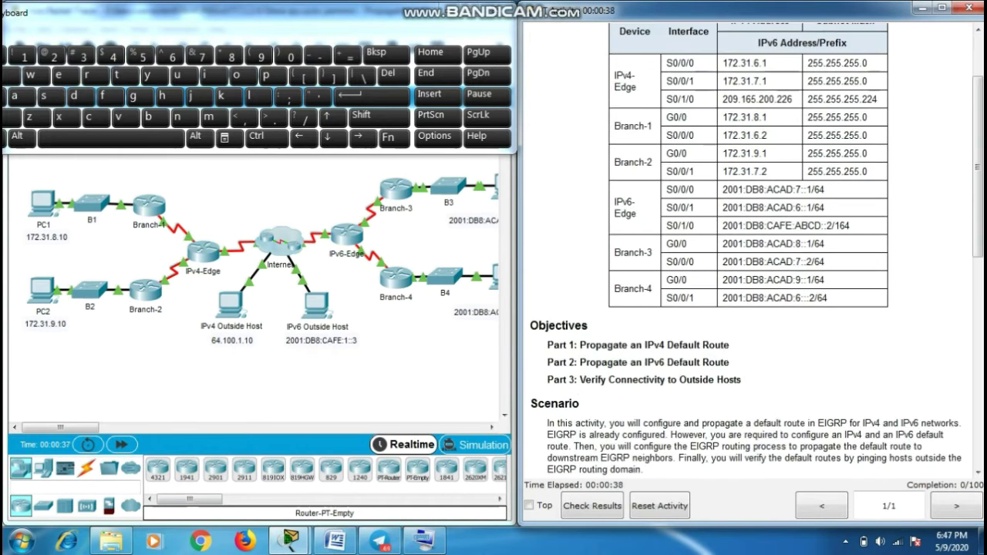
scroll(748, 254, down, 2)
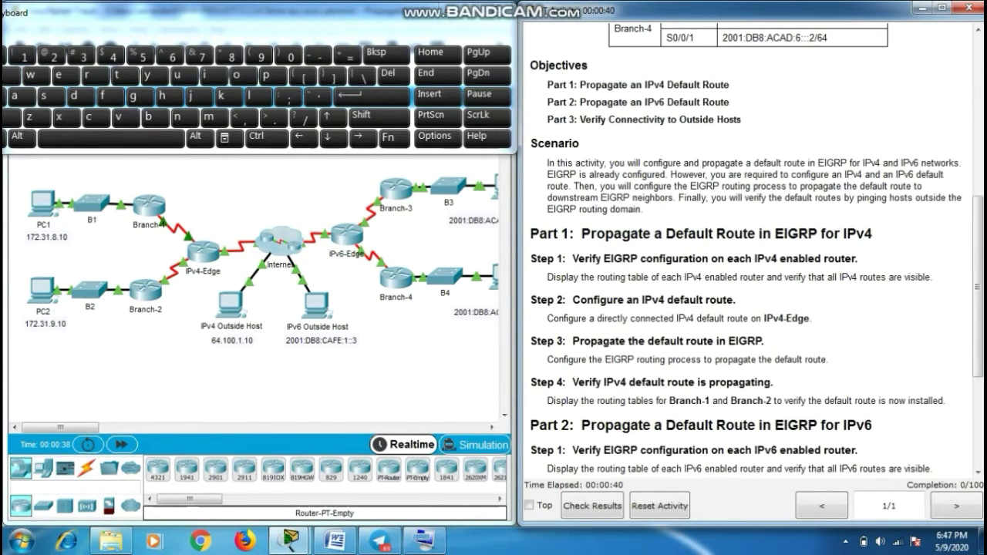
drag(530, 143, 644, 209)
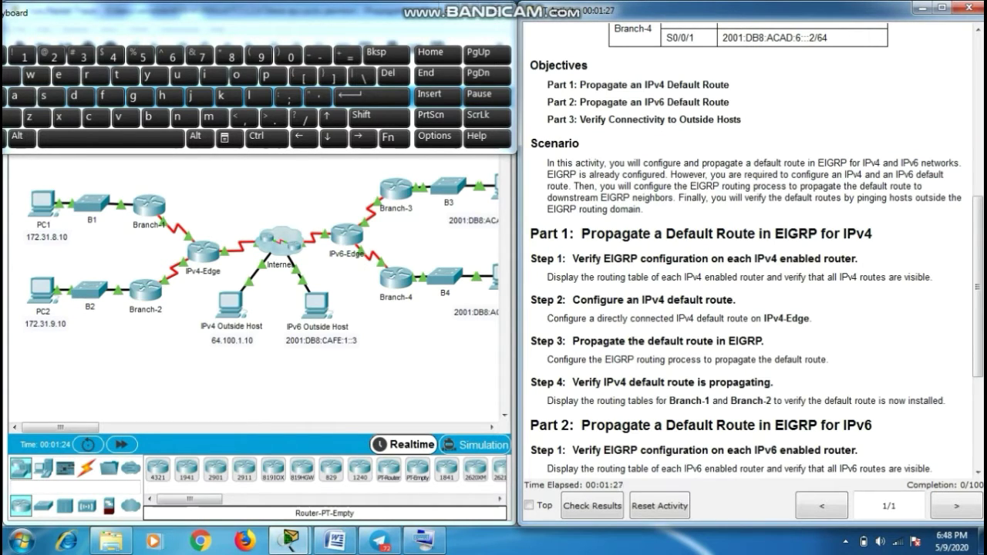
drag(531, 233, 873, 234)
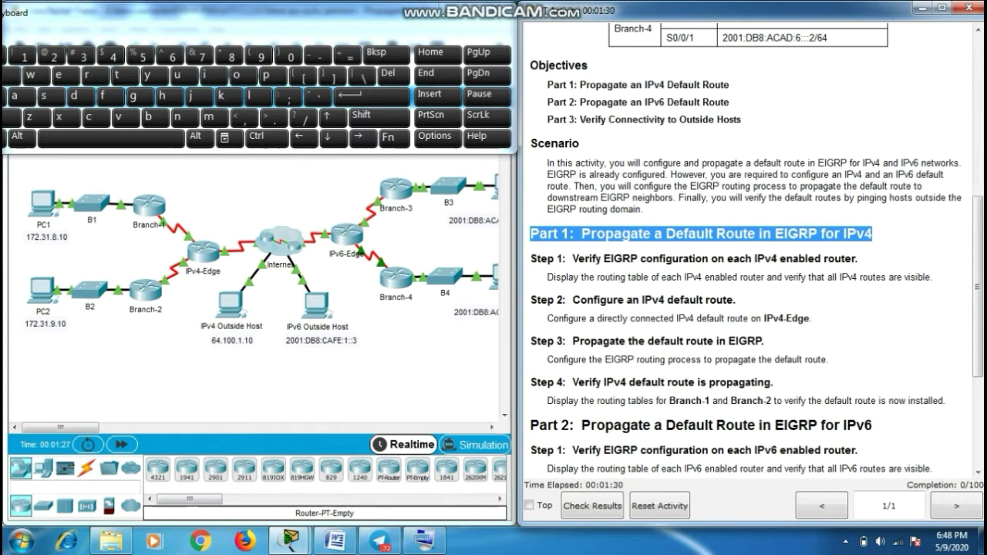
click(873, 234)
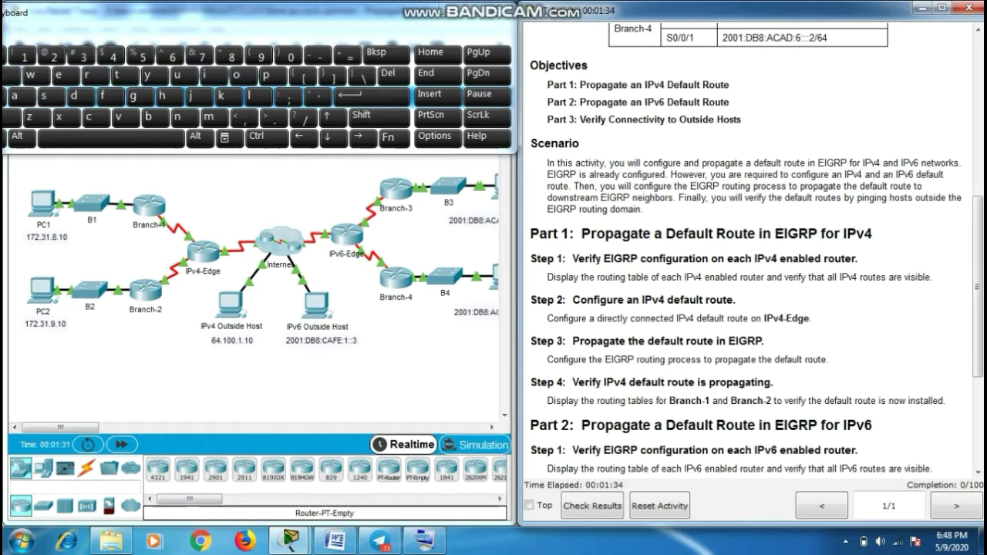
drag(531, 259, 859, 259)
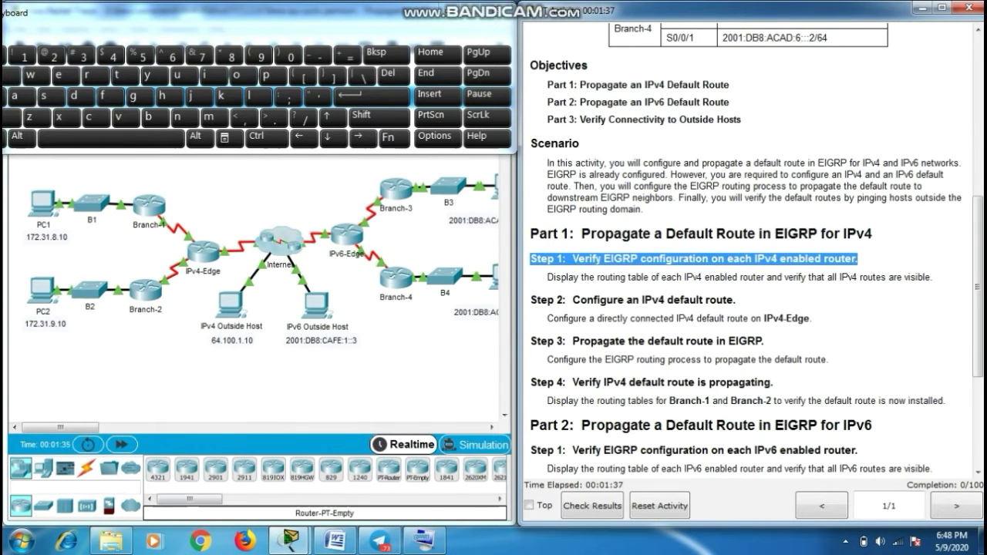
click(859, 260)
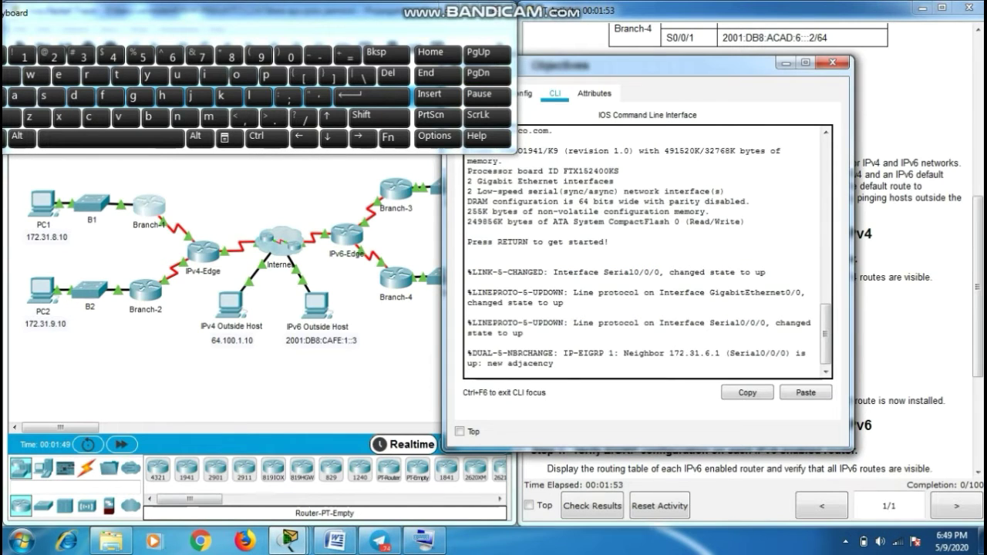
Enter privileged EXEC mode on Branch-1 and examine its IPv4 routes with show ip route
key(Return)
text(ena)
key(Tab)
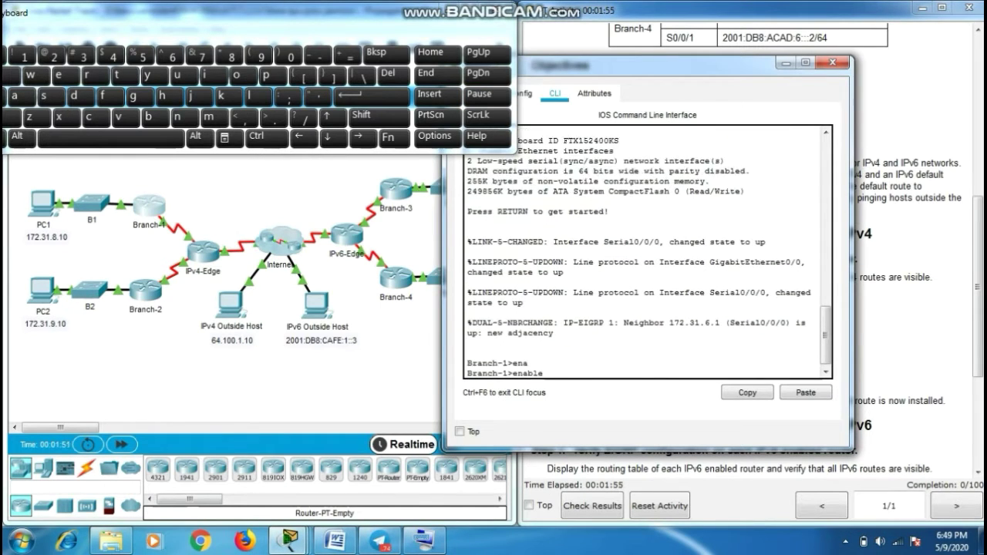
key(Return)
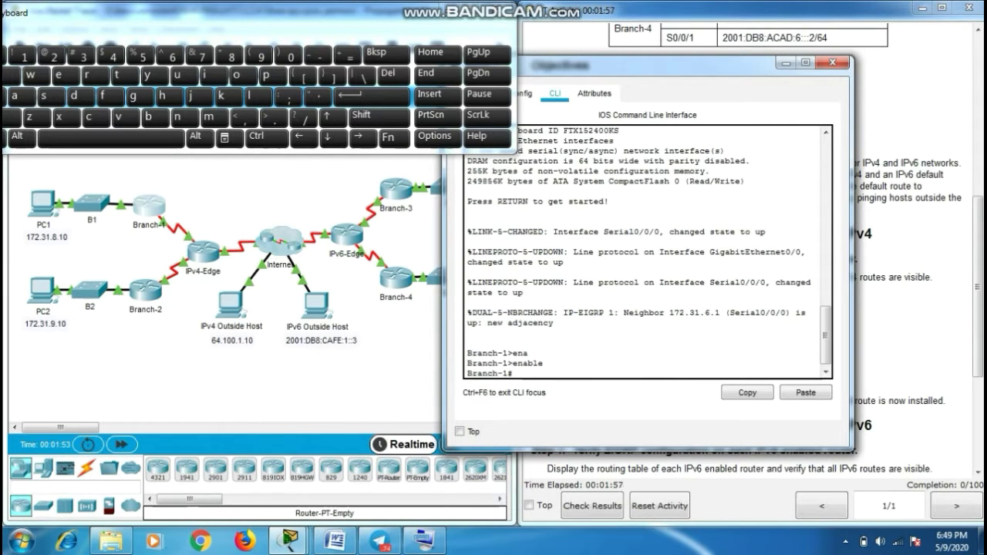
text(sh)
key(Tab)
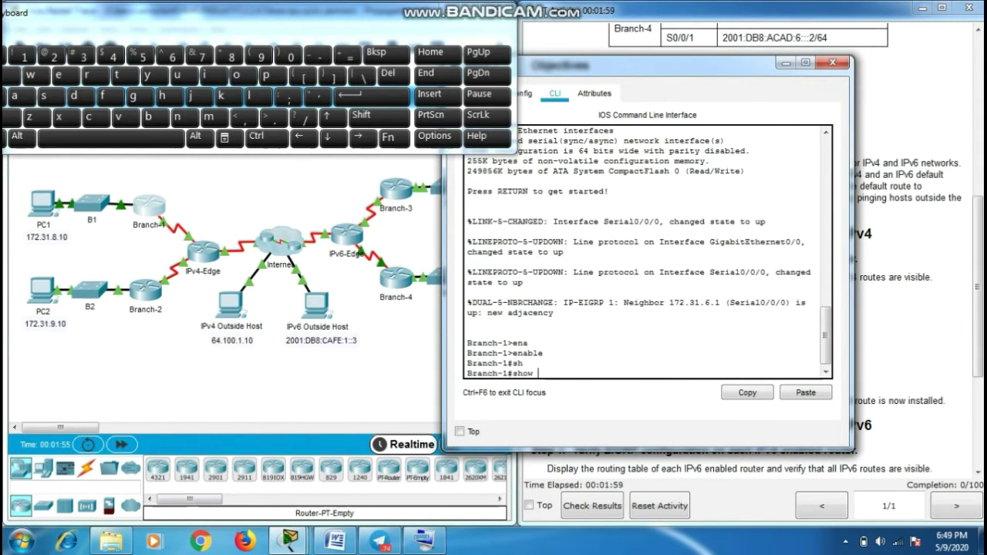
text(ow i)
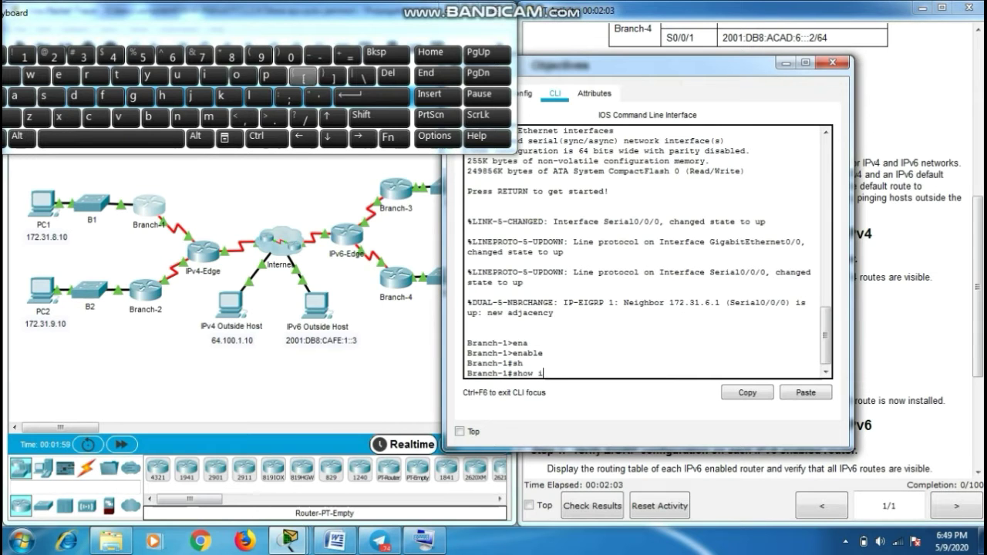
click(264, 74)
text(route)
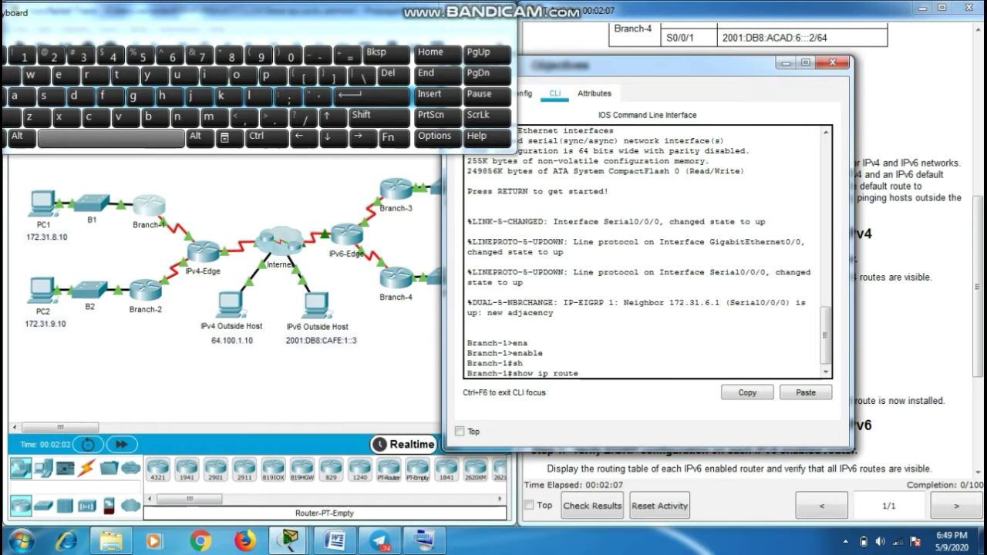
key(Return)
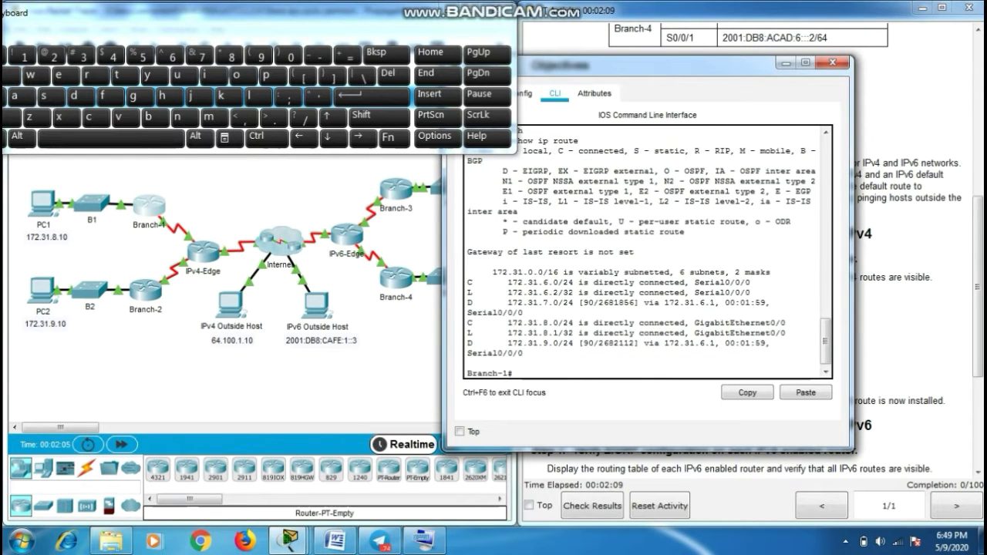
drag(467, 279, 525, 353)
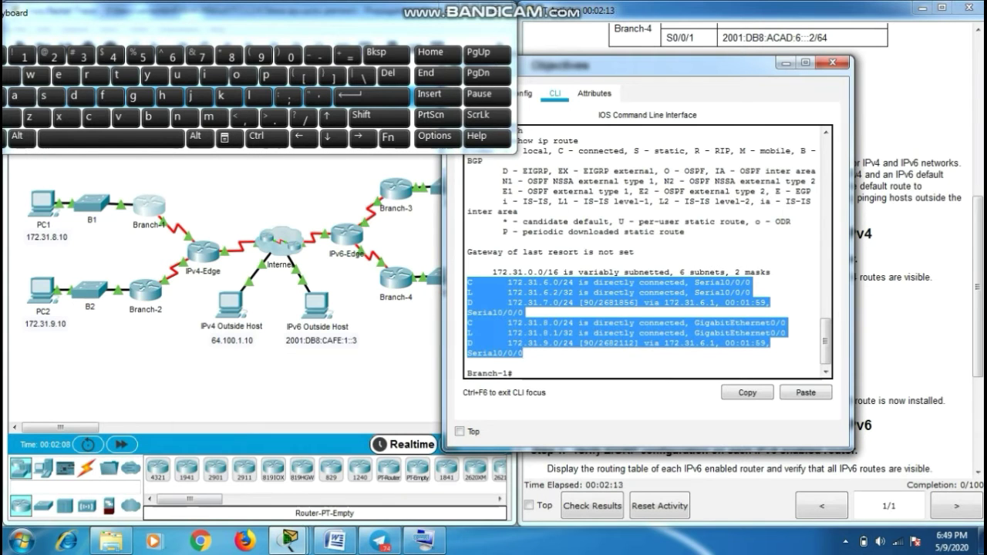
Check Part 1, Step 2 of the instructions and enter global configuration mode on the IPv4-Edge router
key(alt+Tab)
drag(531, 298, 812, 318)
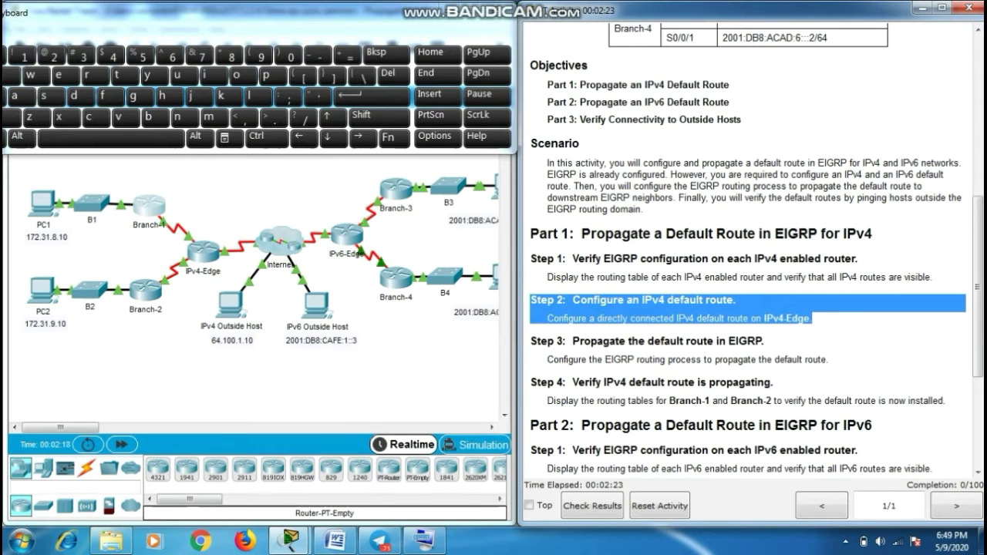
key(alt+Tab)
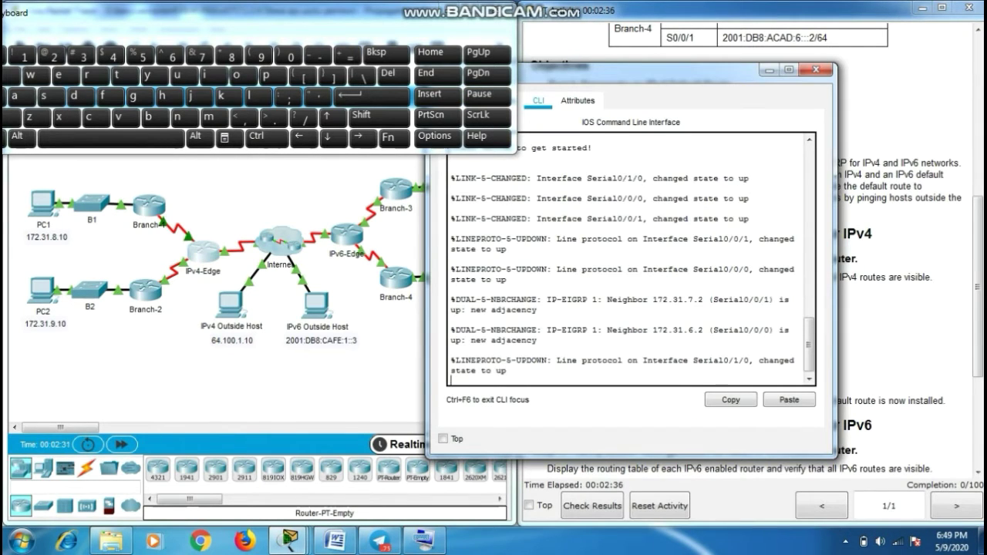
key(Return)
text(en)
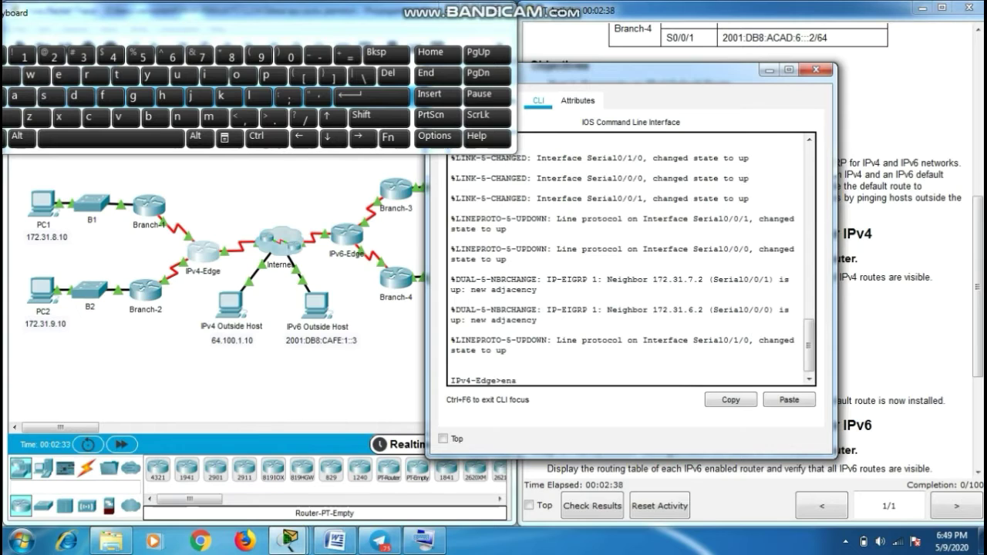
text(a)
key(Tab)
key(Return)
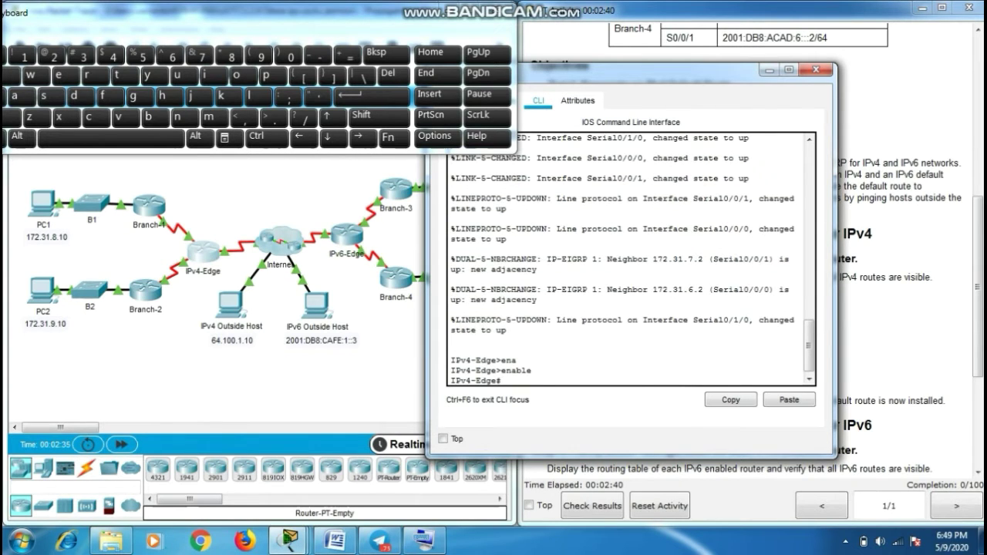
text(conf)
key(Tab)
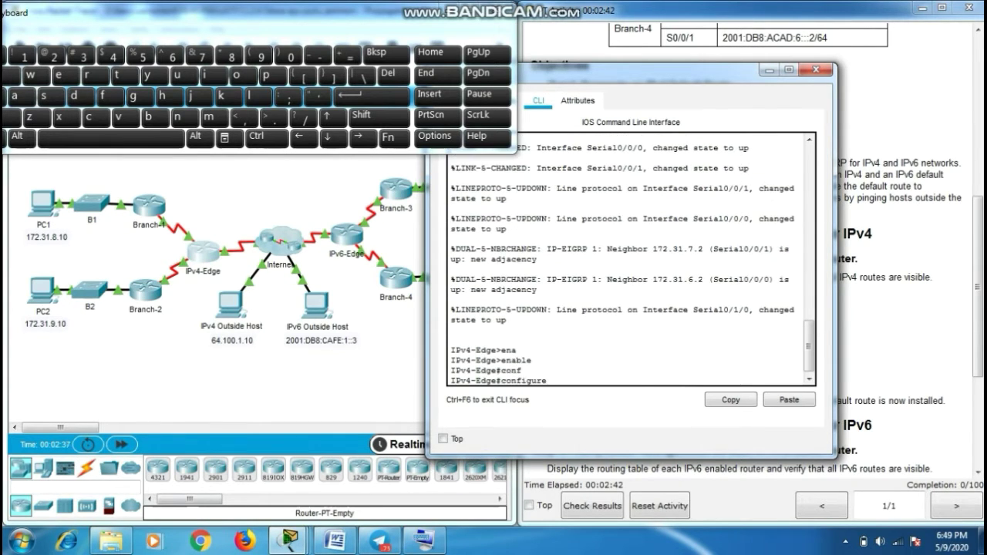
text(t)
key(Tab)
key(Return)
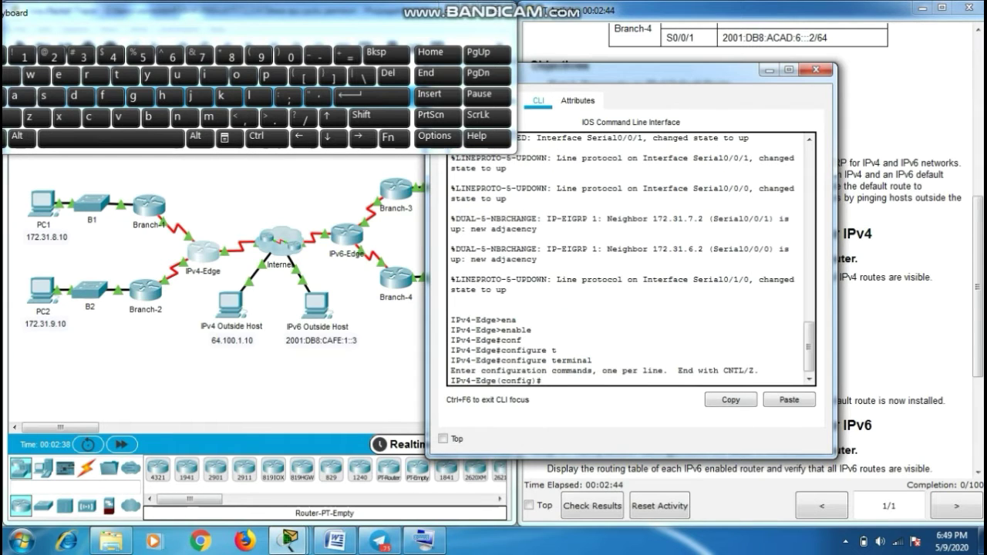
Configure a directly connected IPv4 default route on IPv4-Edge with ip route 0.0.0.0 0.0.0.0 serial0/1/0
text(ip )
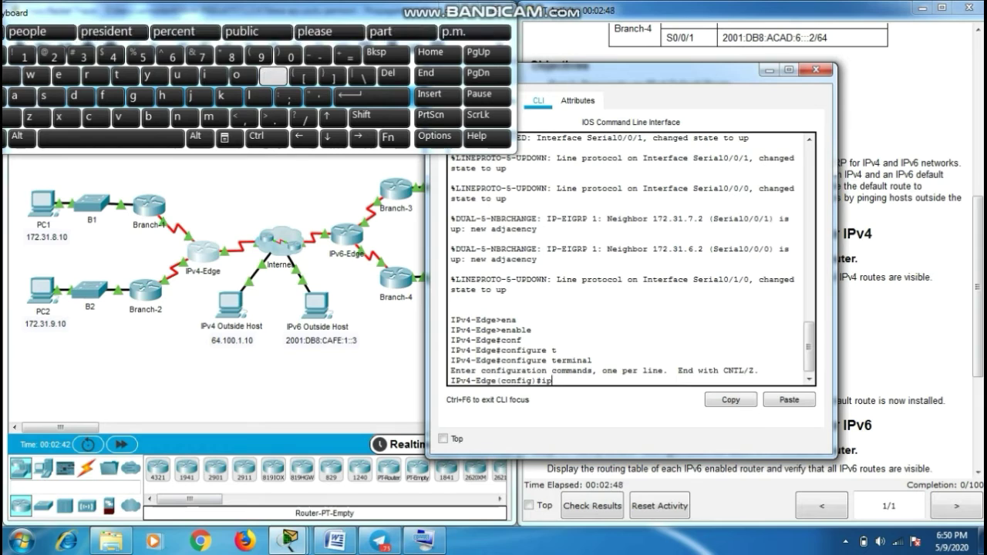
text(ro)
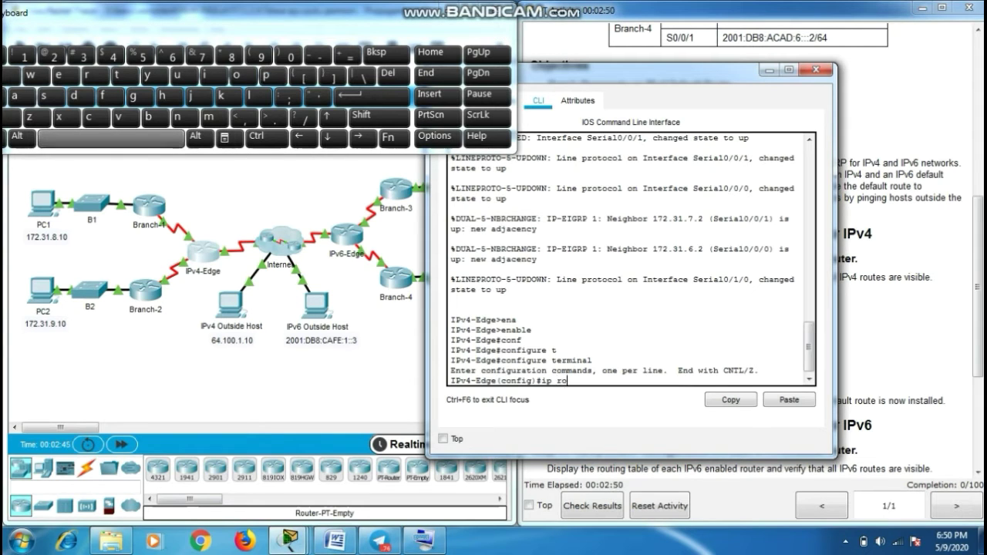
text(ute)
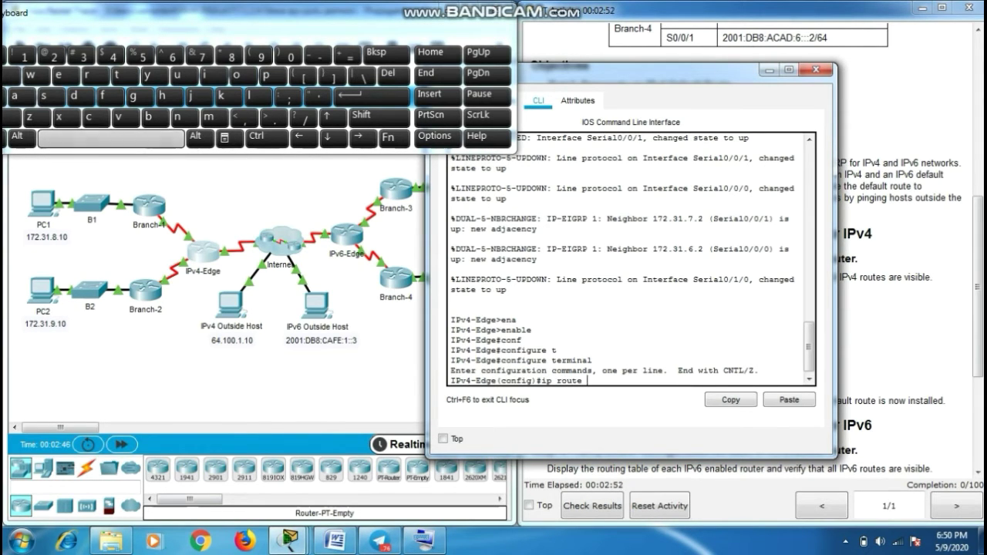
text( 0)
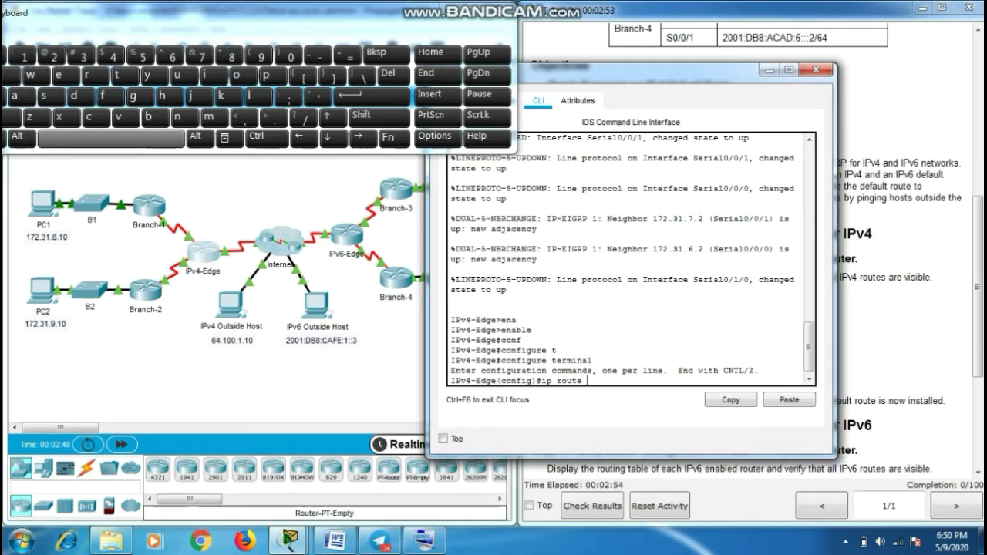
text(.0.)
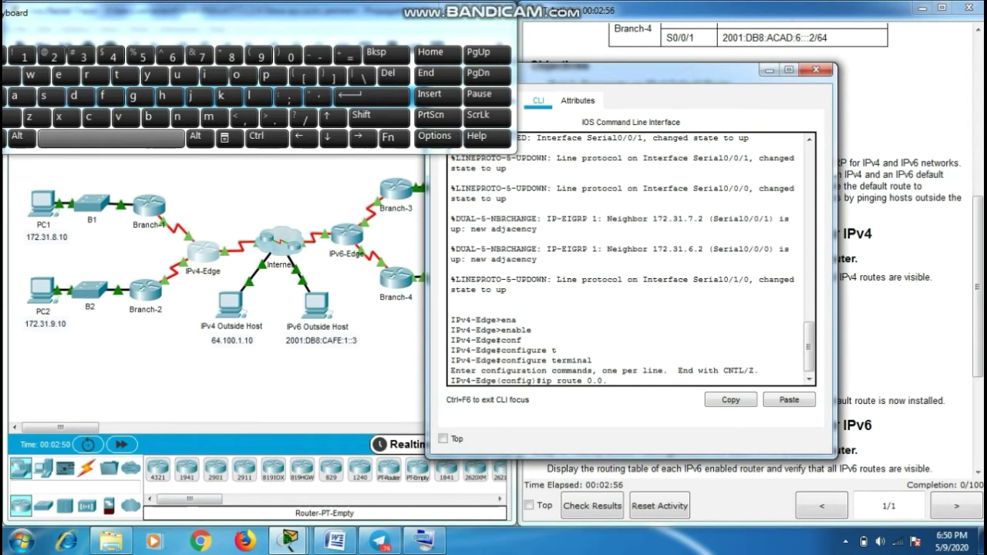
text(0.0)
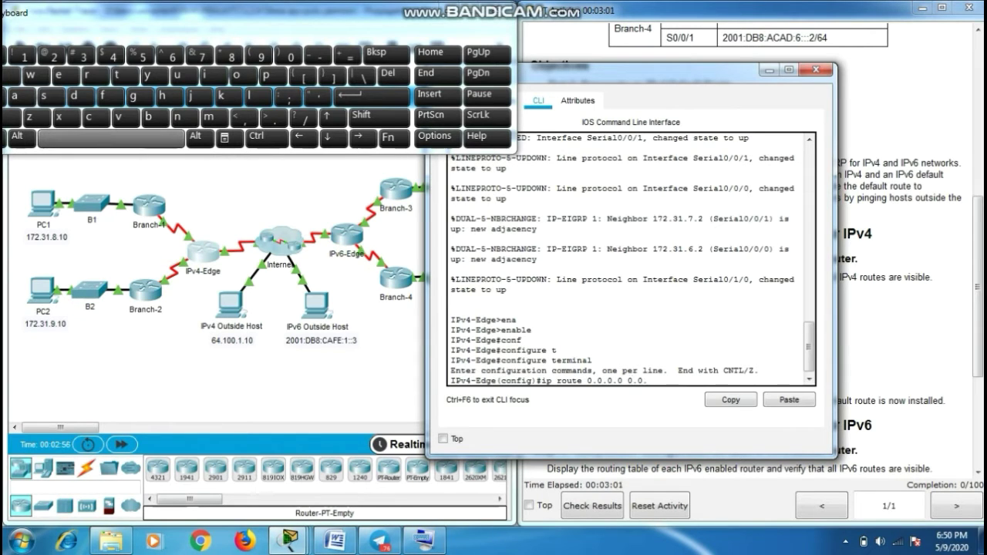
text(0.0.0.0 ser)
key(Tab)
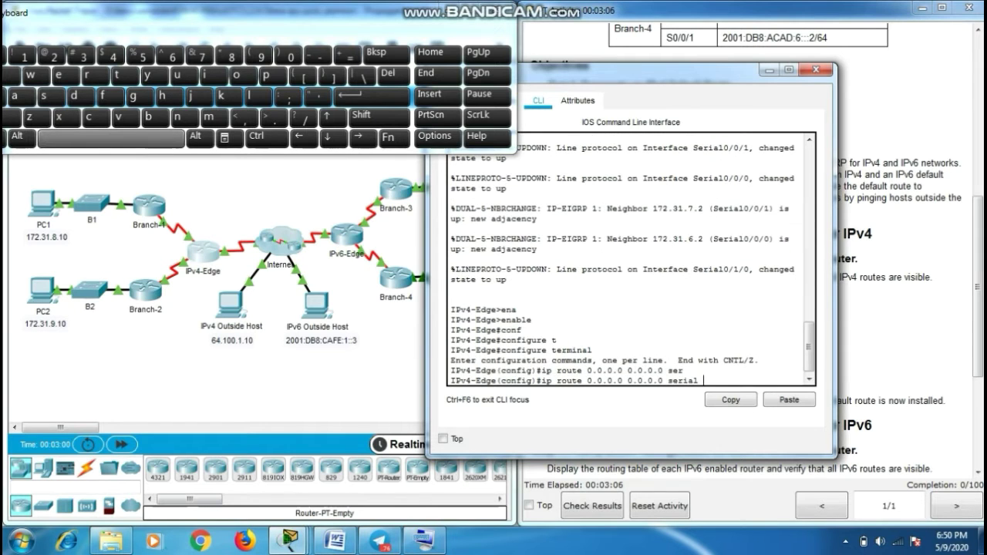
key(BackSpace)
text(0/1/0)
key(Return)
Configure router eigrp 1 on IPv4-Edge to propagate the default route with redistribute static
drag(530, 341, 830, 359)
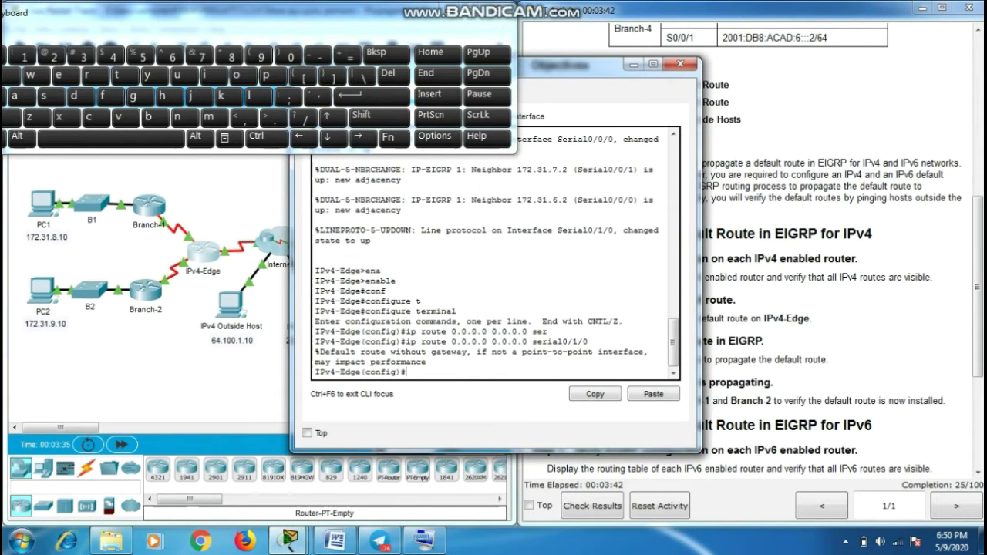
text(ut)
key(Tab)
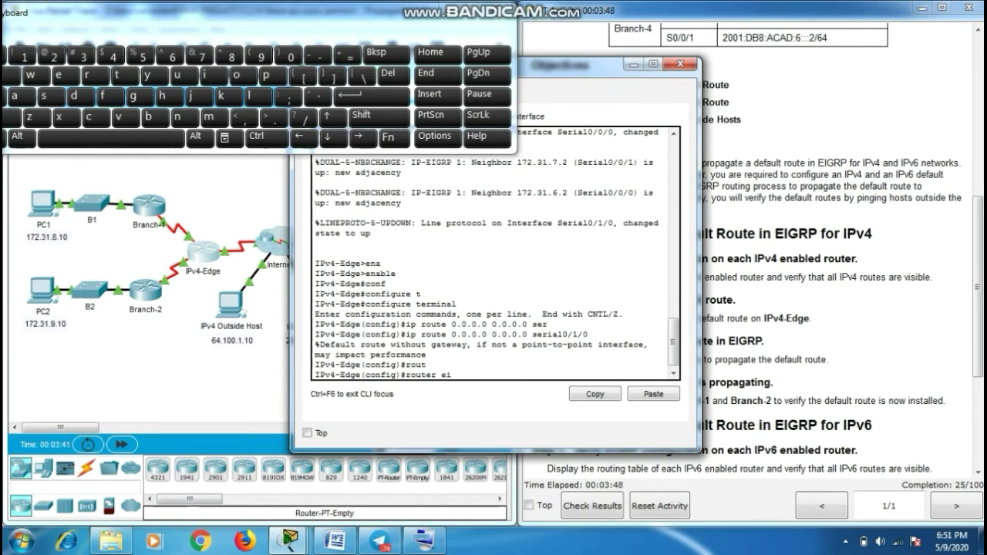
text(ei)
key(Tab)
text(1)
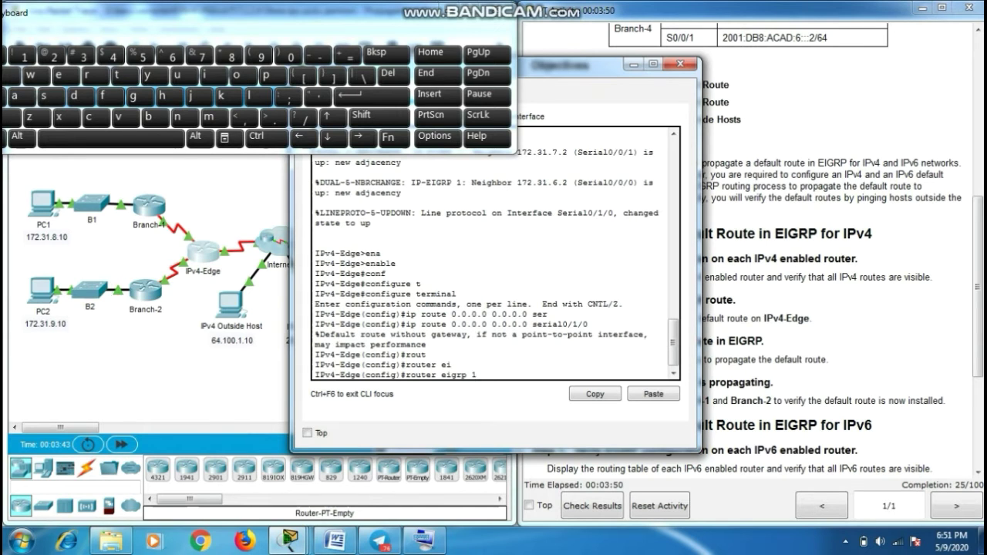
key(Return)
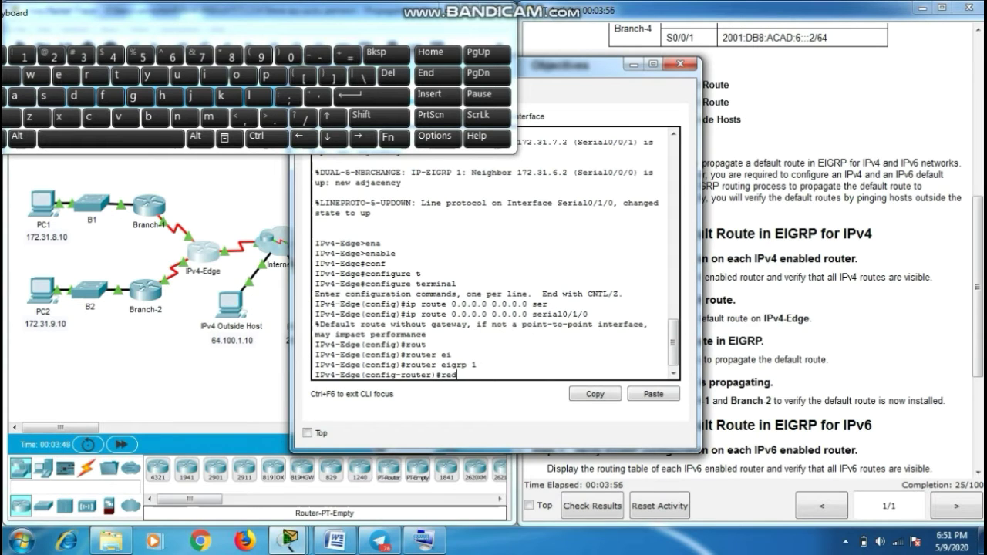
text(red)
key(Tab)
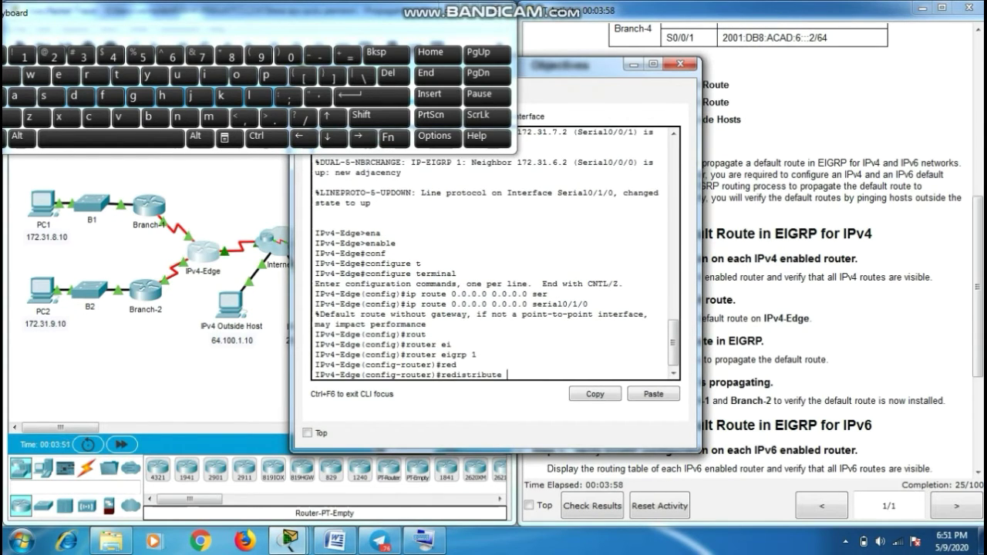
text(st)
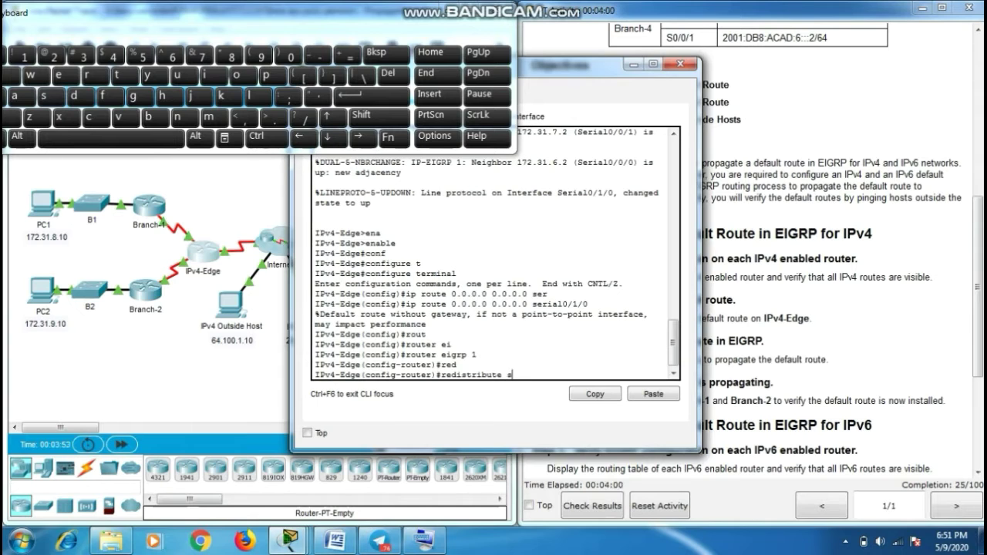
key(Tab)
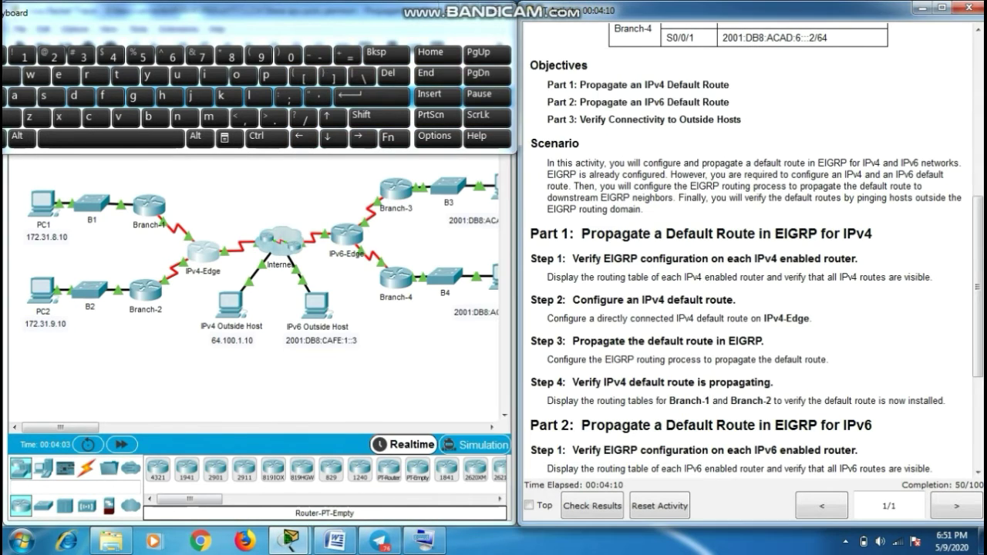
Check Part 1, Step 4 of the instructions and examine Branch-1's routing table for the default route with show ip route
drag(531, 382, 944, 401)
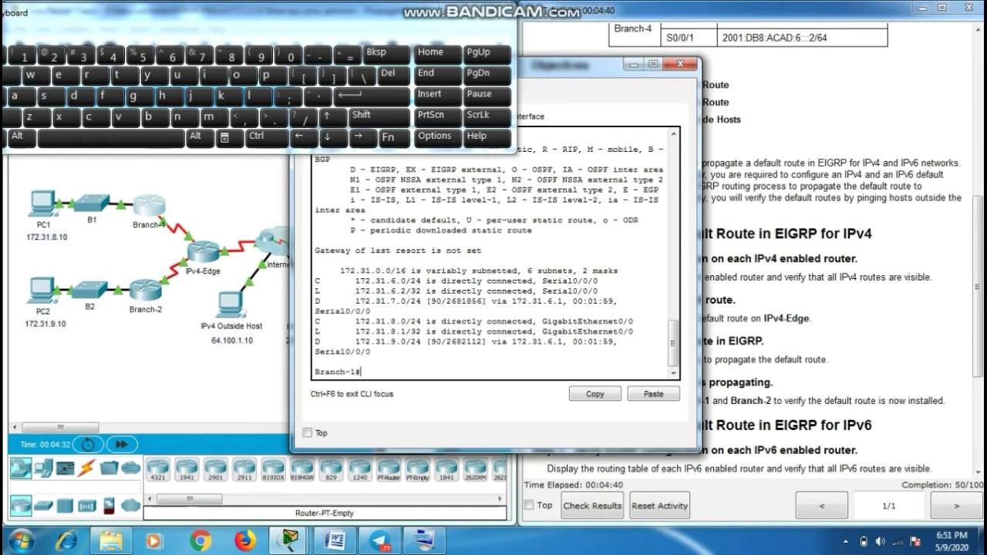
text(sh)
key(Tab)
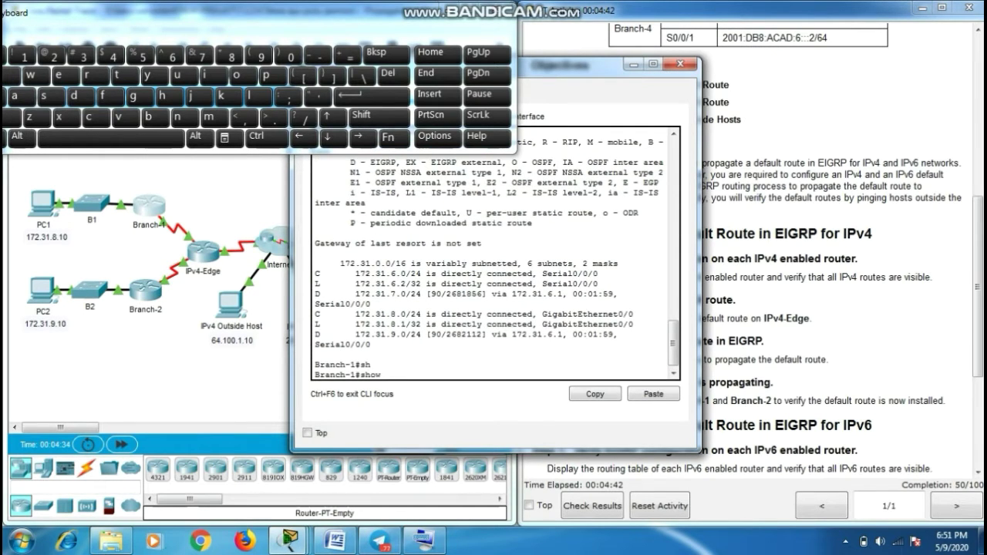
text(i)
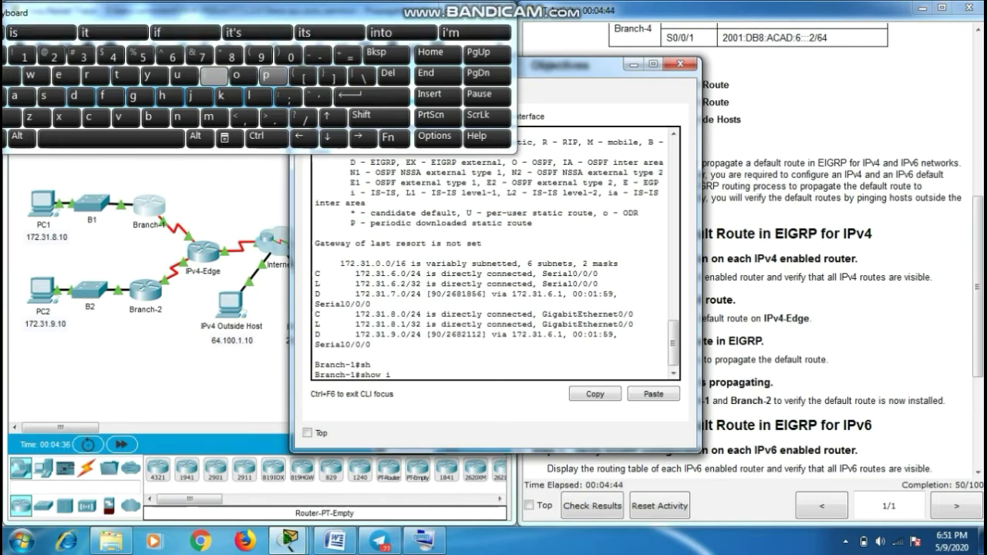
text(p )
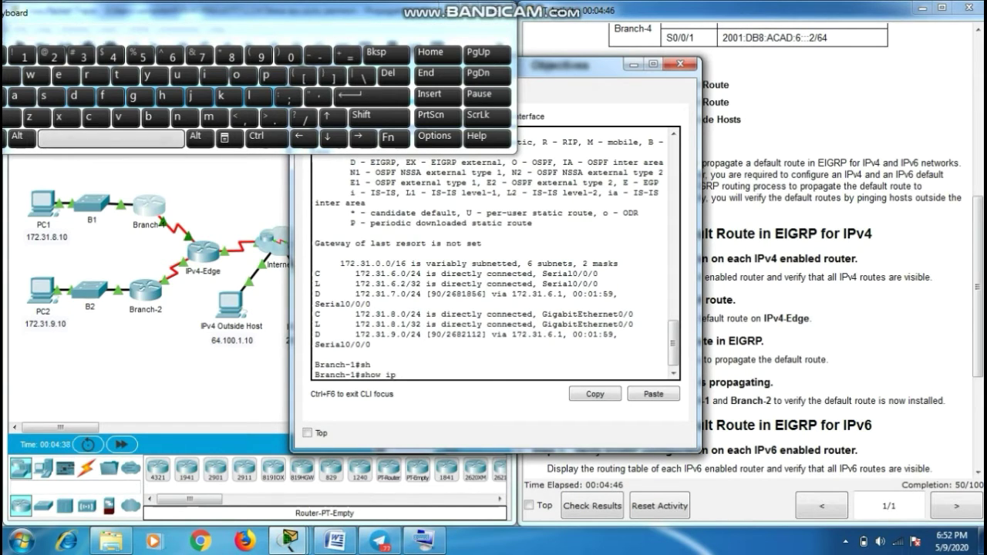
text(route)
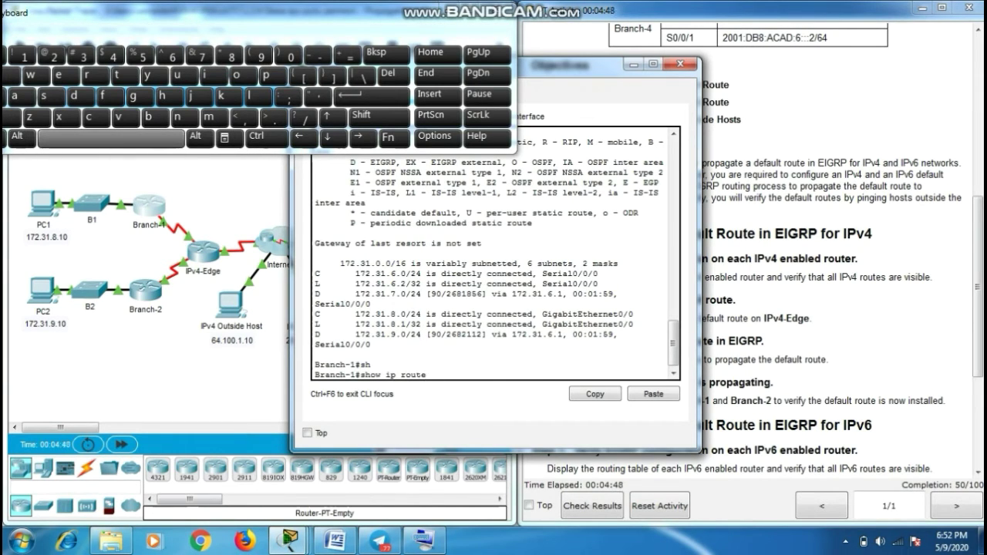
key(Return)
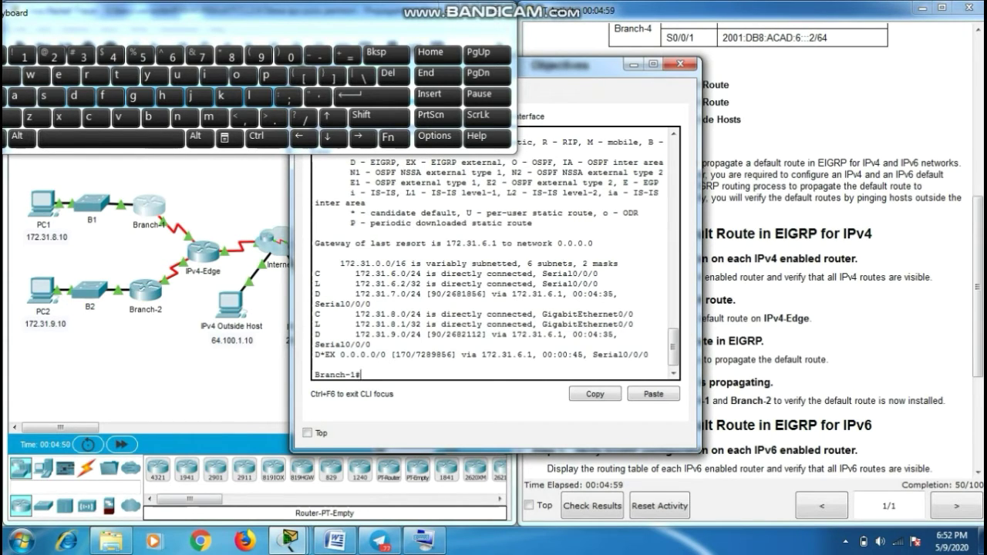
drag(315, 354, 650, 354)
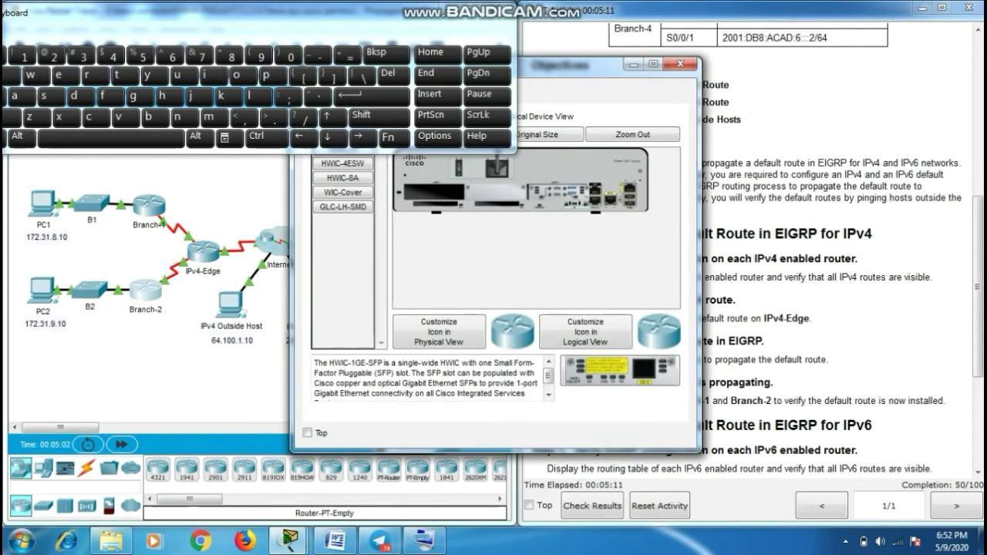
Examine Branch-2's IPv4 routing table for the propagated default route with show ip route
drag(571, 64, 699, 68)
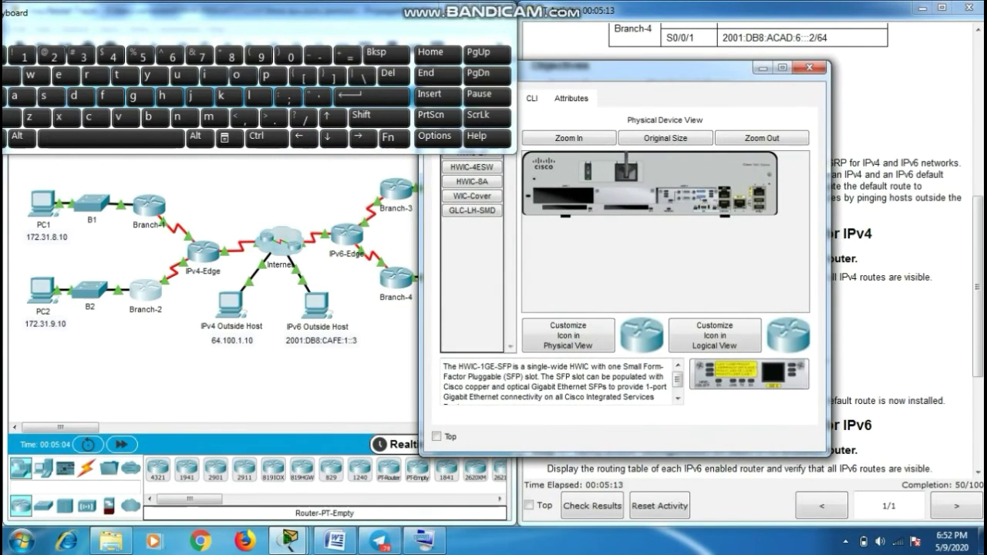
click(532, 98)
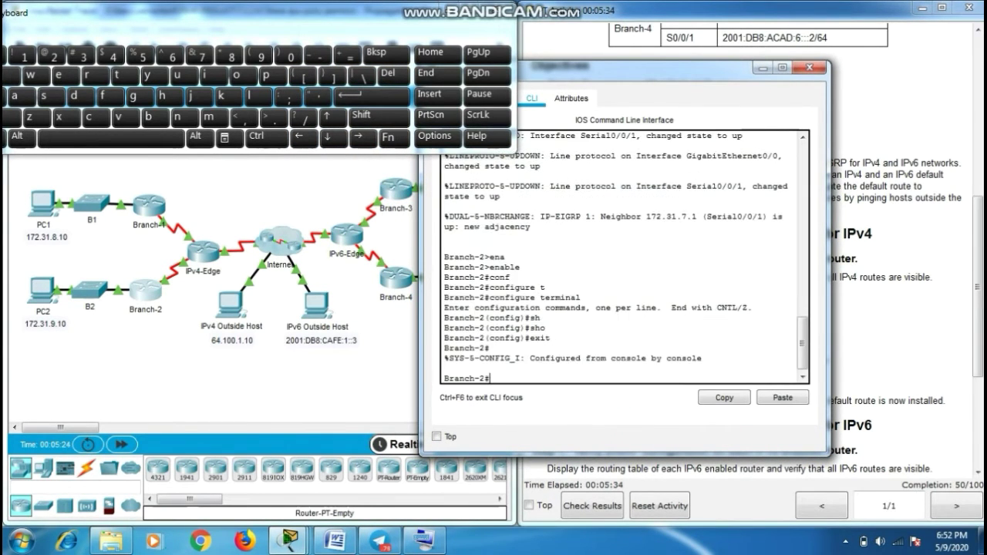
text(sh)
key(Tab)
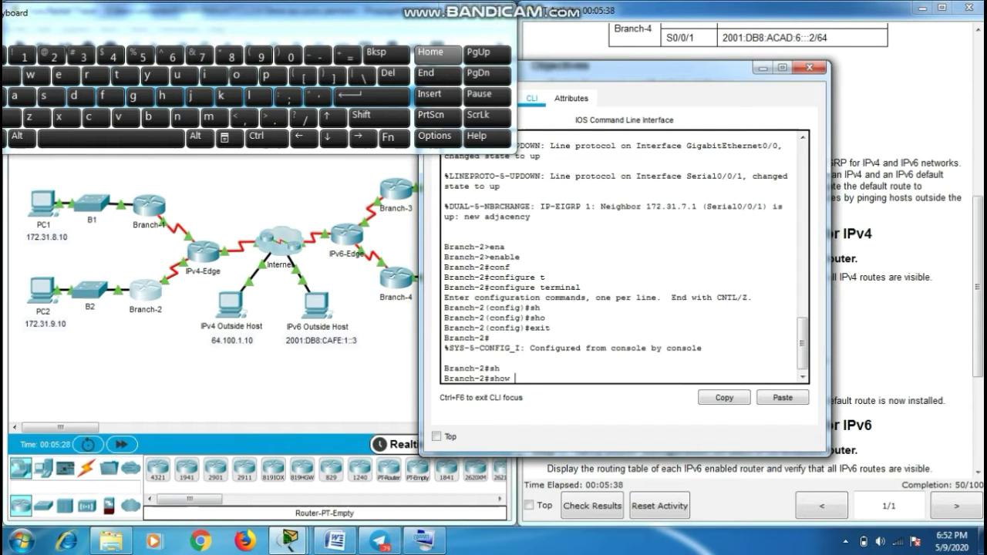
text(ip)
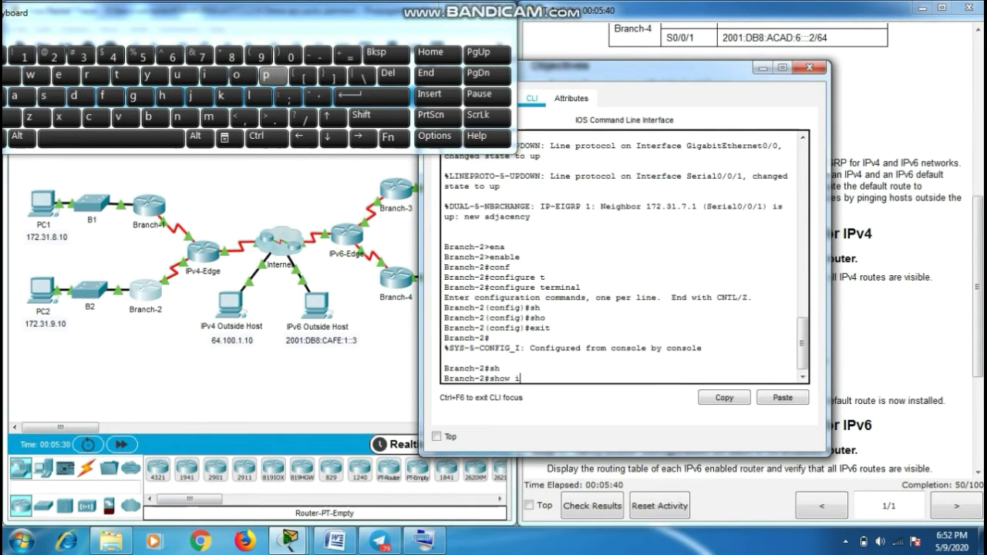
text( rout)
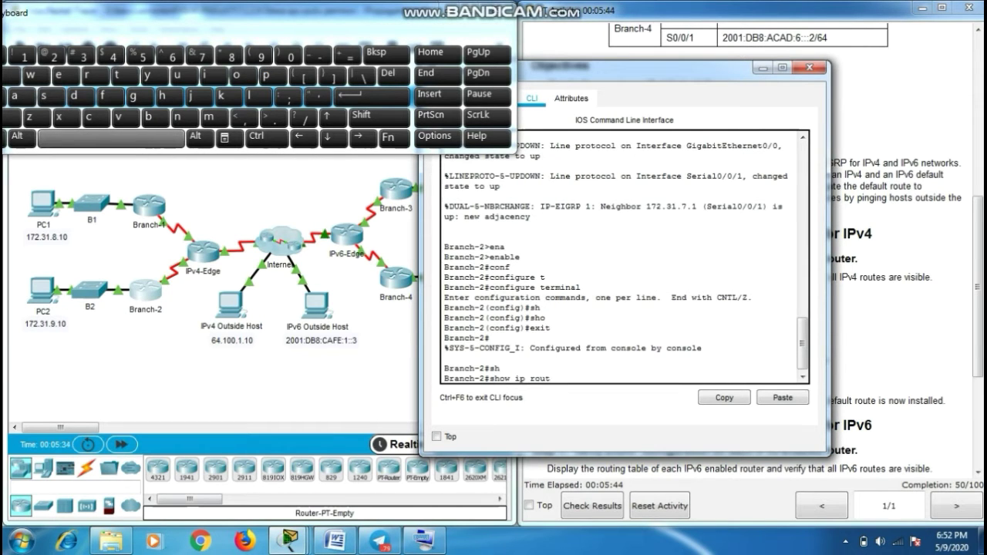
text(e)
key(Return)
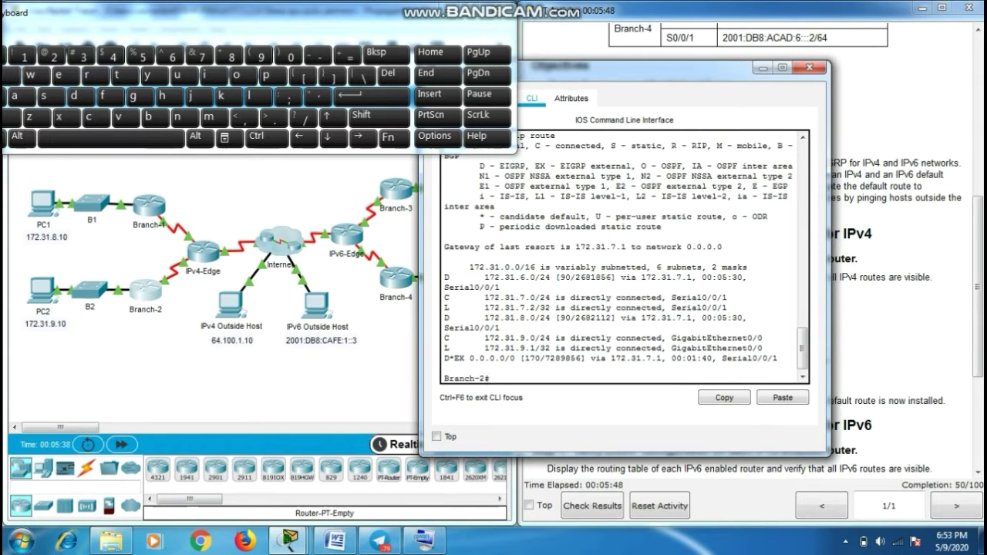
drag(445, 358, 779, 356)
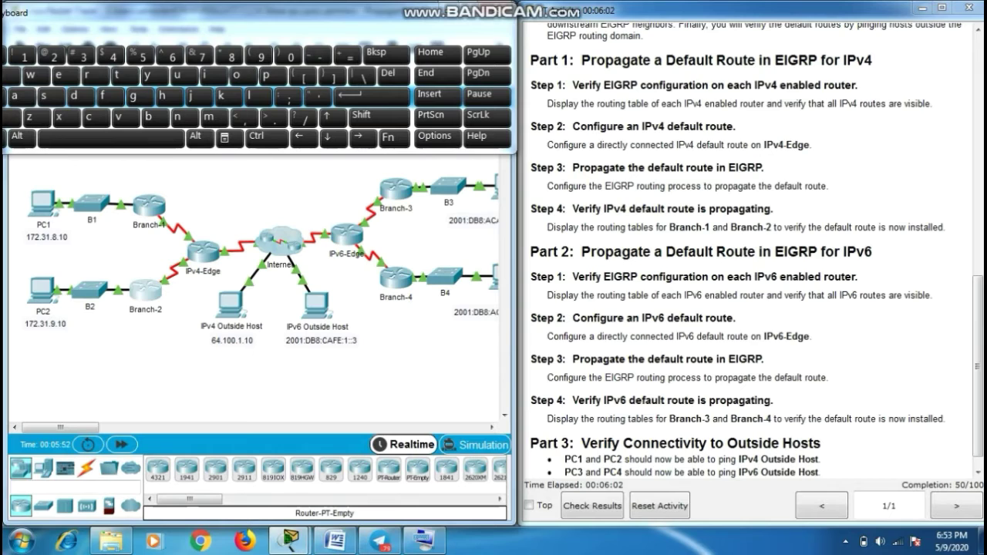
Read Part 2, Steps 1 and 2 of the instructions on verifying EIGRP and configuring an IPv6 default route
drag(531, 252, 873, 253)
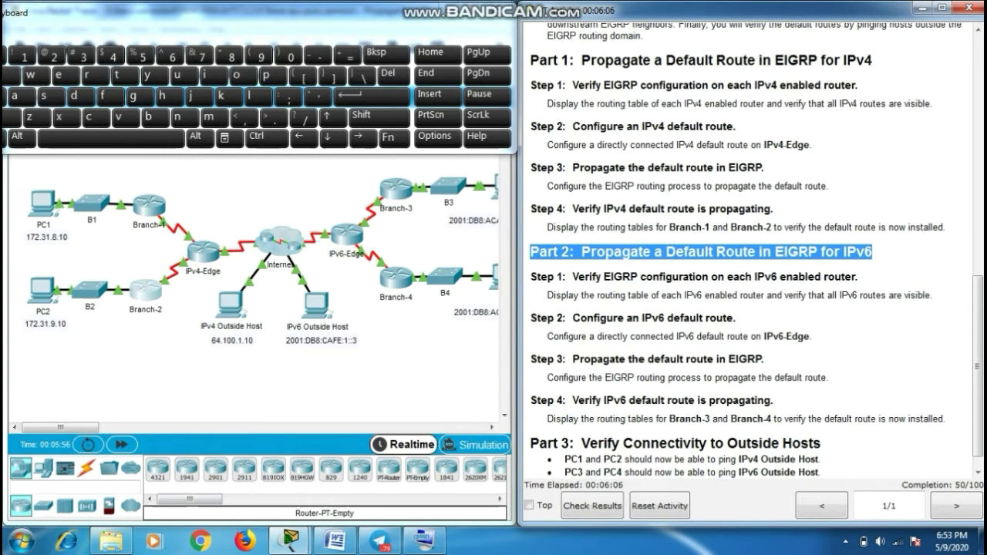
click(872, 253)
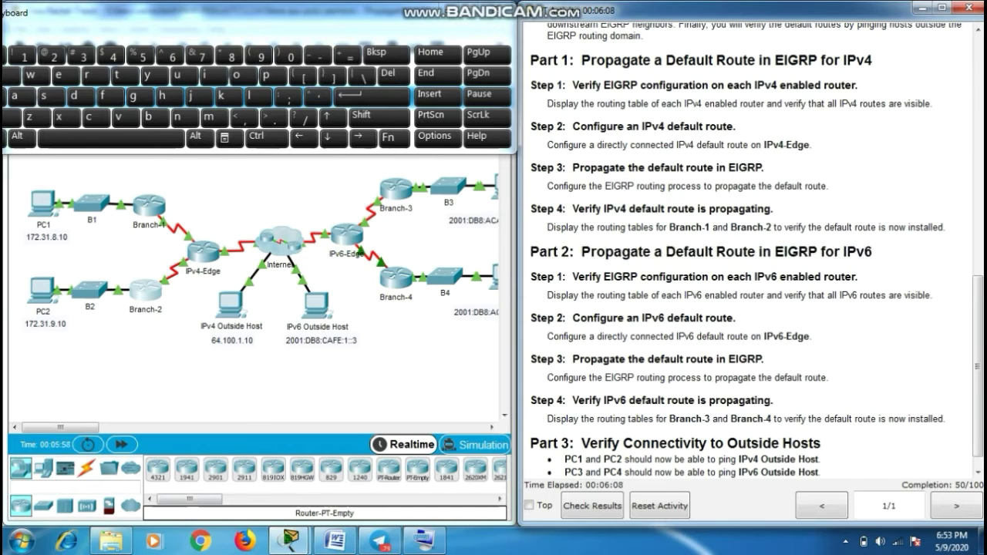
drag(531, 276, 736, 318)
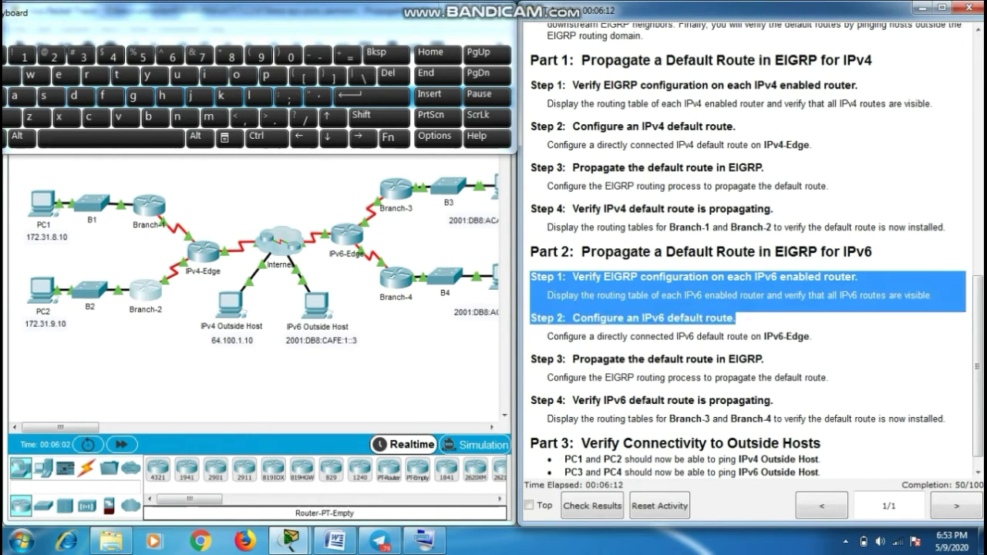
click(737, 318)
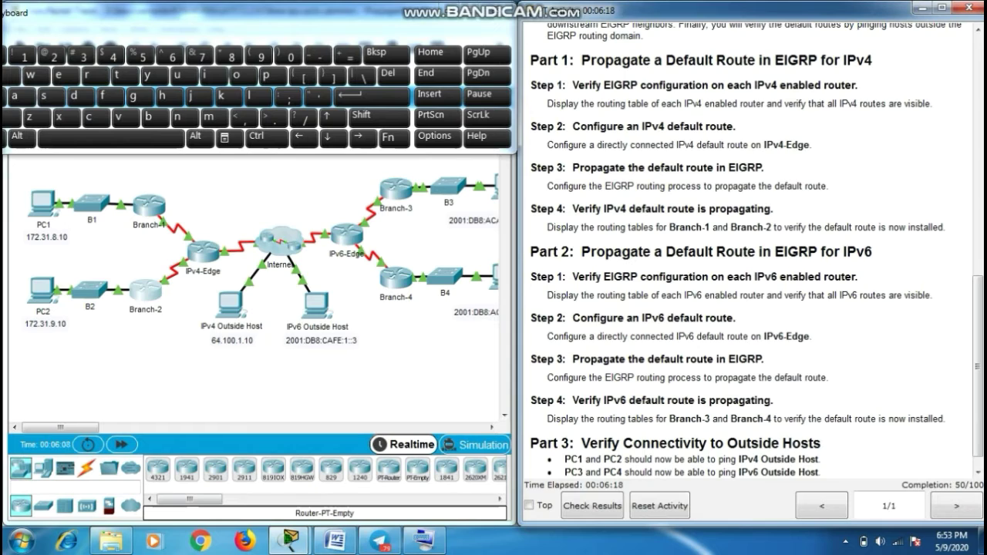
drag(530, 318, 812, 337)
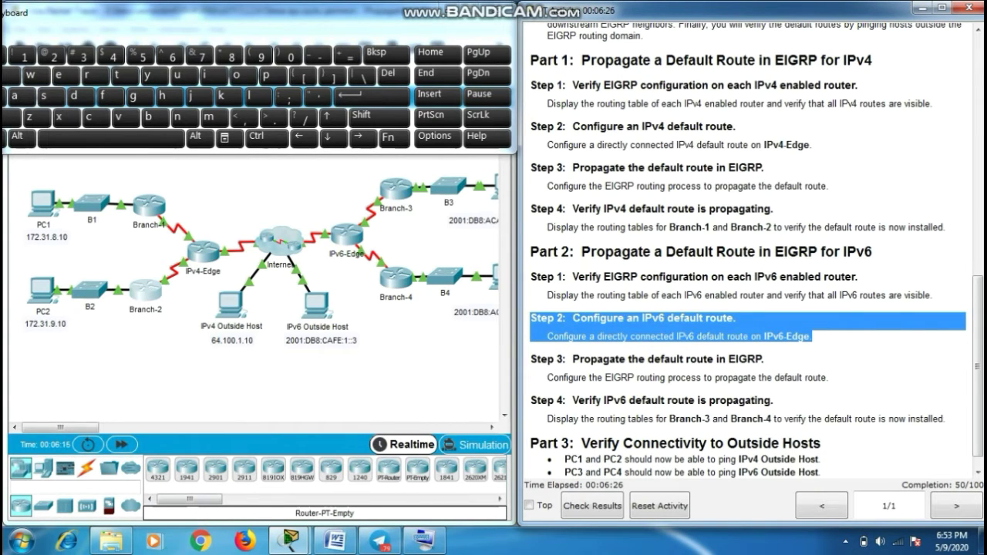
click(812, 338)
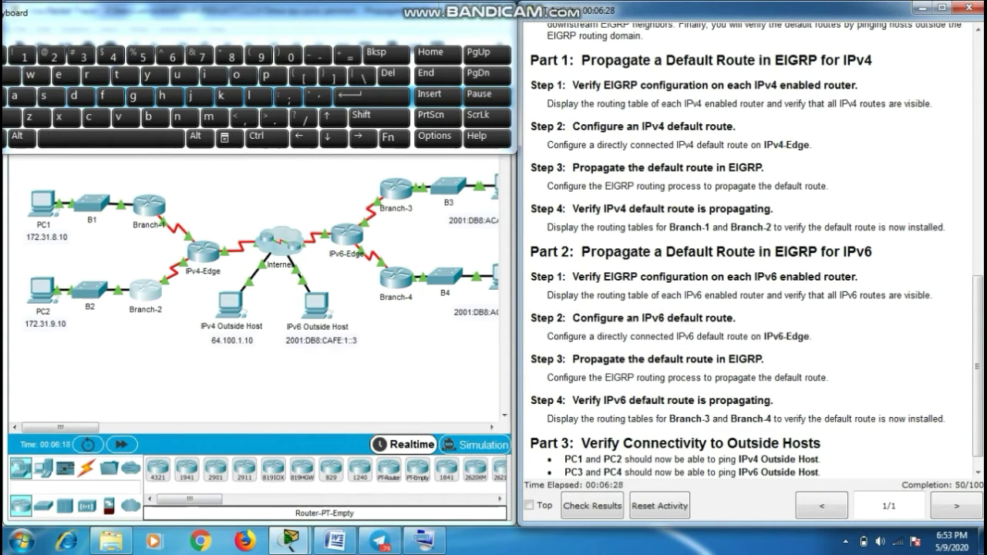
Open the IPv6-Edge router's command line and enter global configuration mode with enable and configure terminal
click(347, 234)
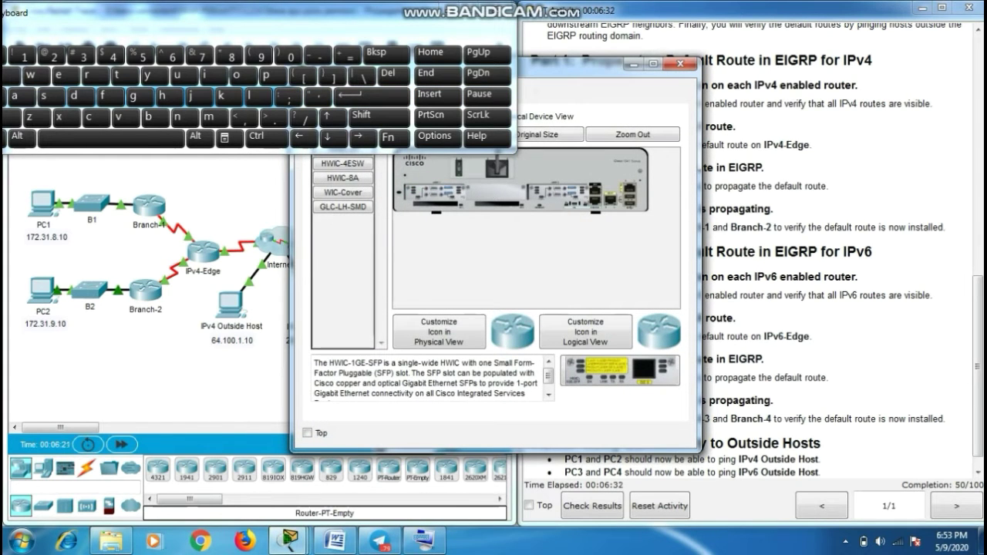
drag(586, 63, 719, 64)
click(534, 95)
key(Return)
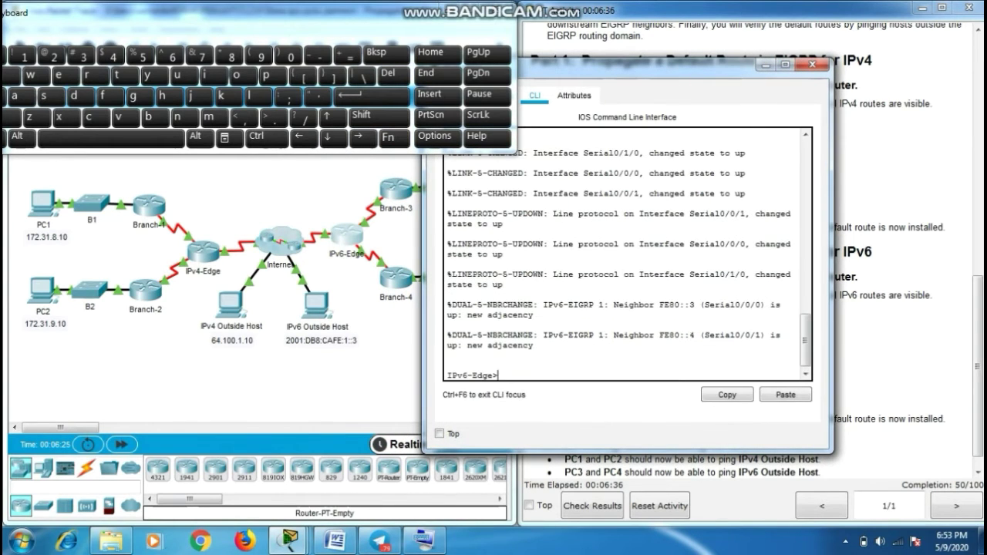
text(ena)
key(Tab)
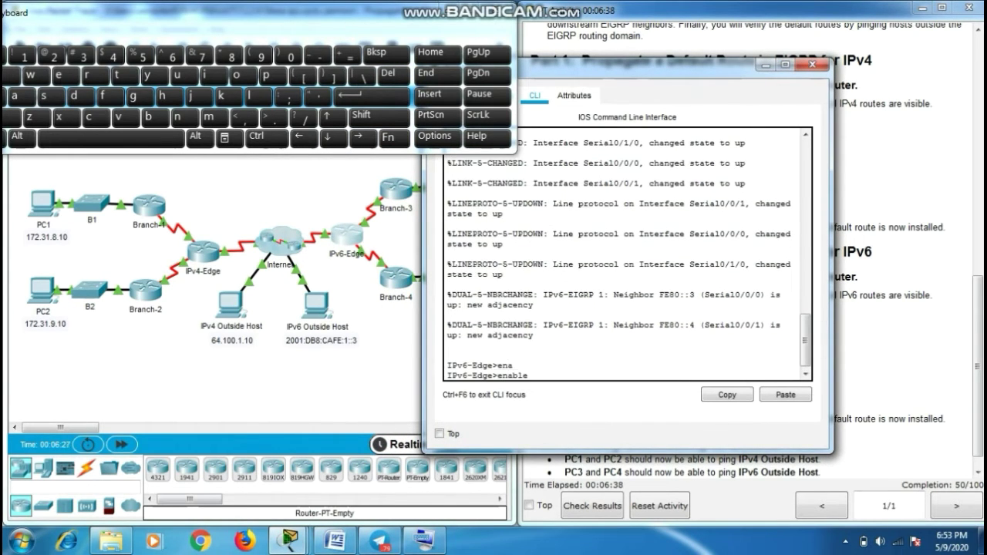
key(Return)
text(c)
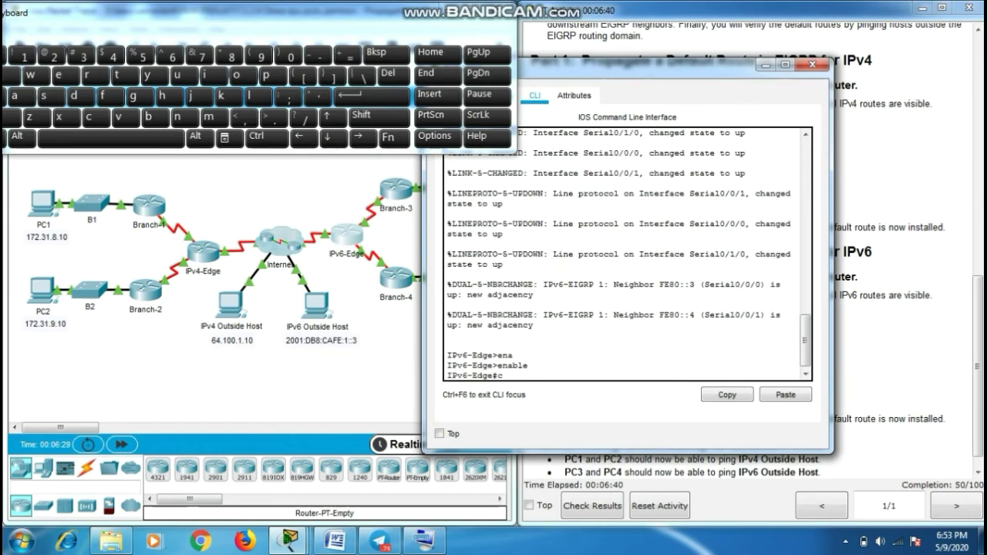
text(onf)
key(Tab)
text(t)
key(Tab)
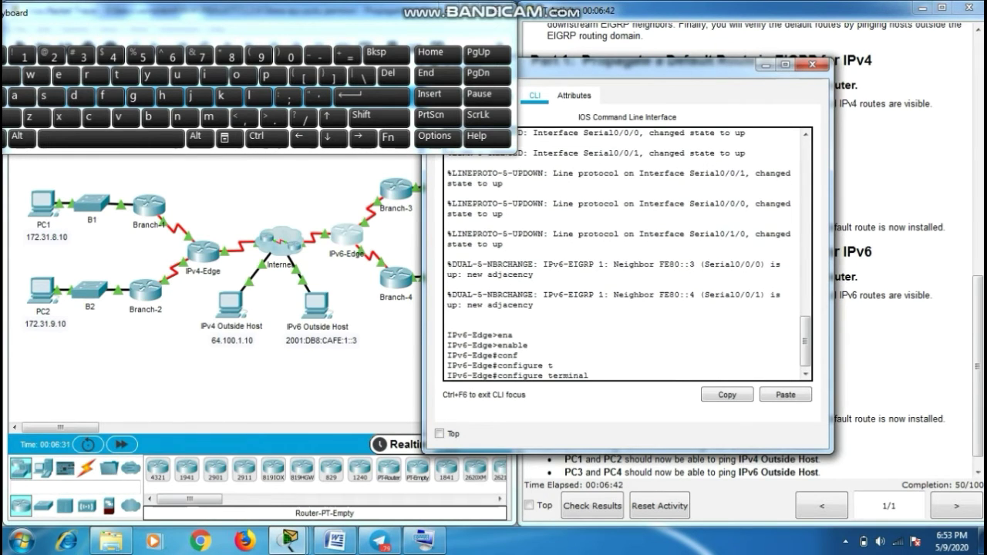
key(Return)
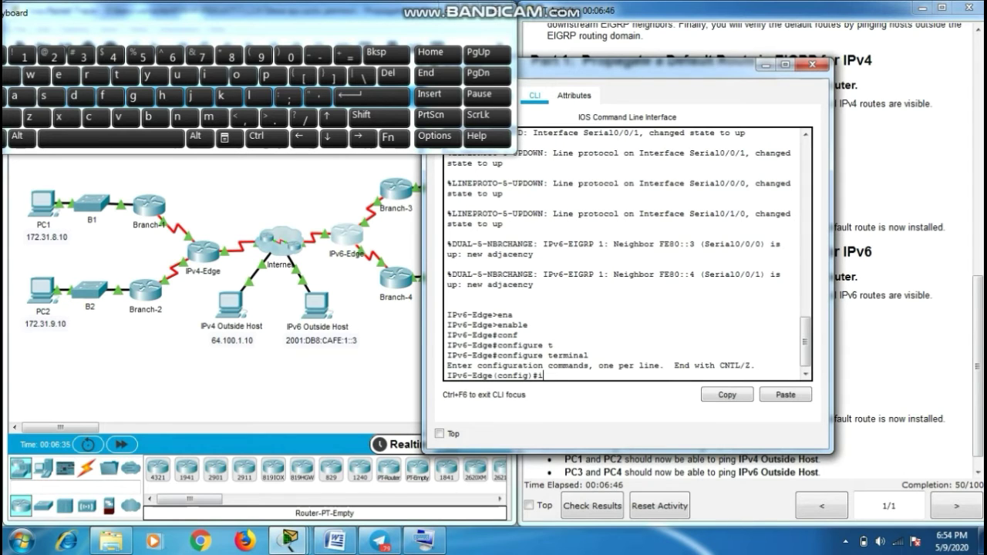
Configure a directly connected IPv6 default route on IPv6-Edge with ipv6 route ::/0 serial0/1/0 and close the router window
text(ipv)
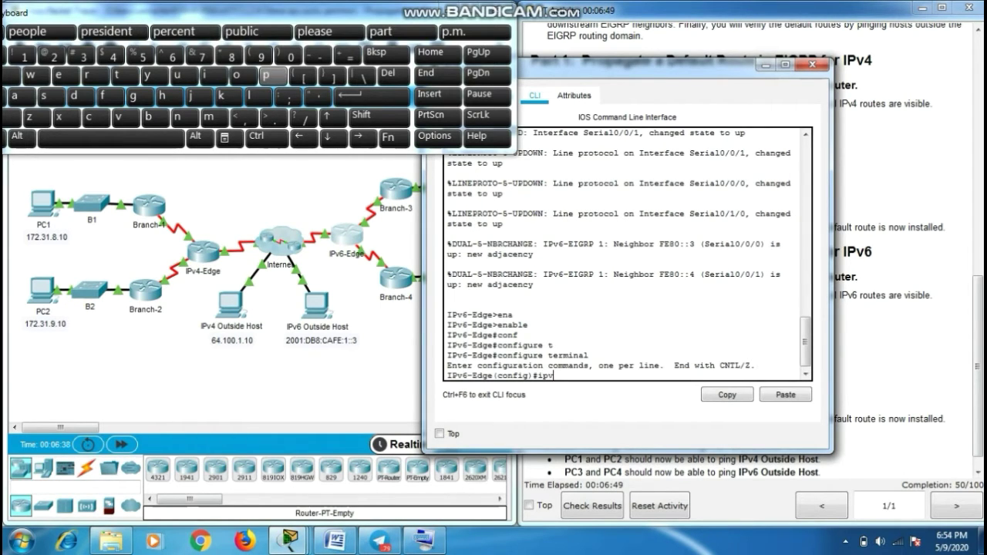
key(Tab)
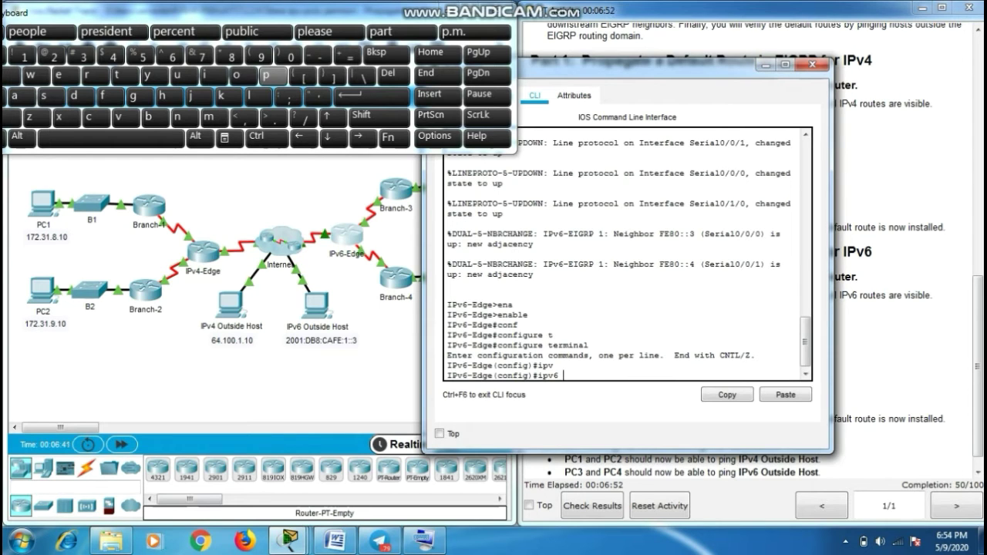
text(r)
key(Tab)
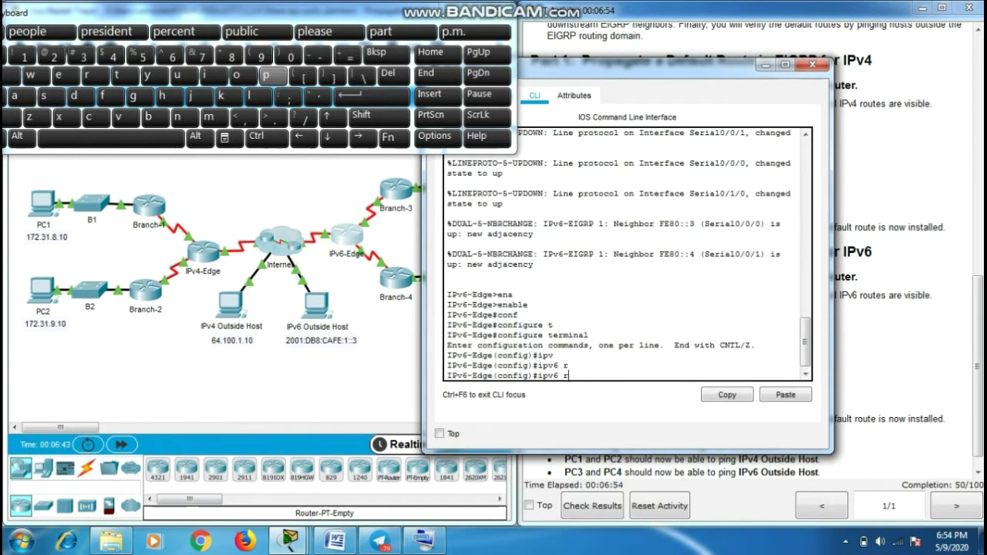
text(o)
key(Tab)
text(ut)
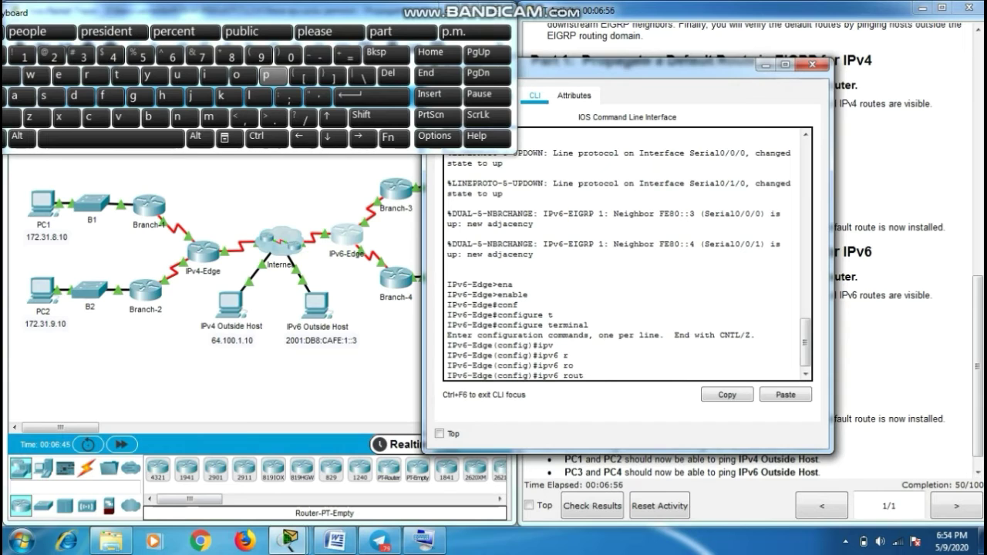
text(e)
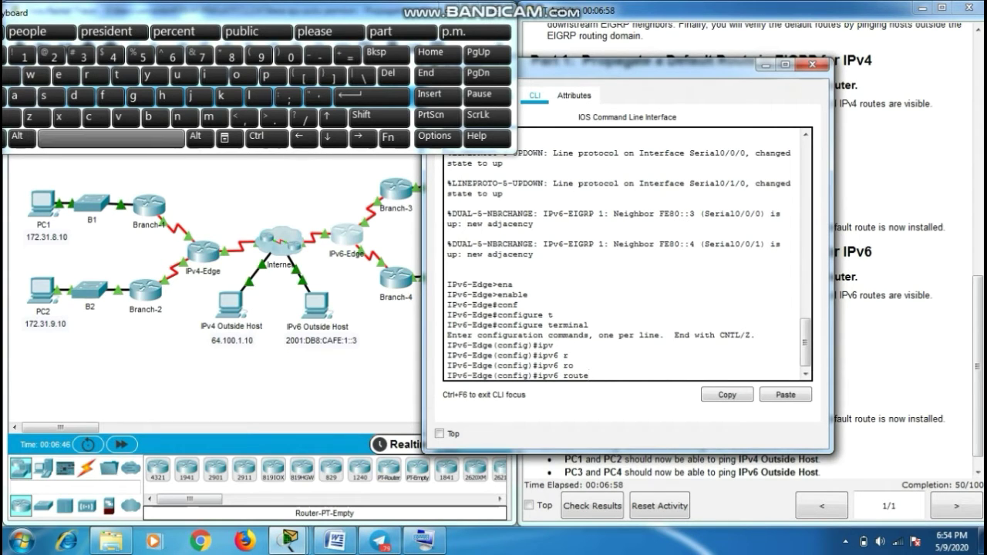
key(shift)
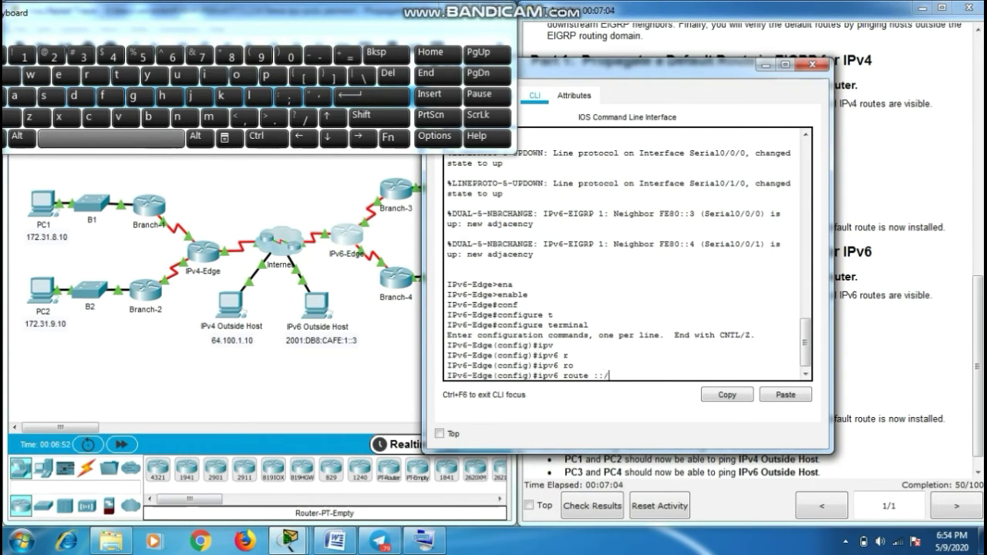
text(0 s)
key(Tab)
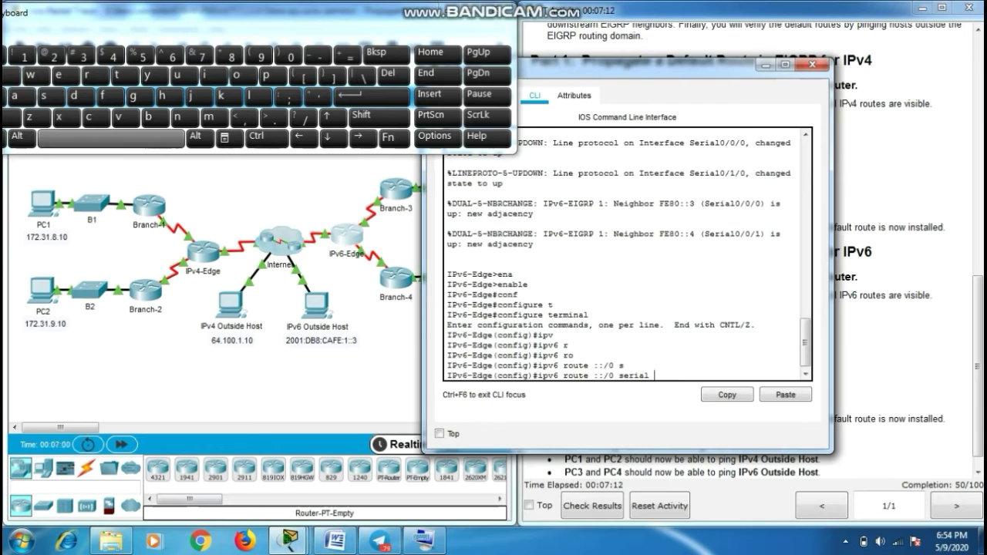
text(0/1/0)
key(Return)
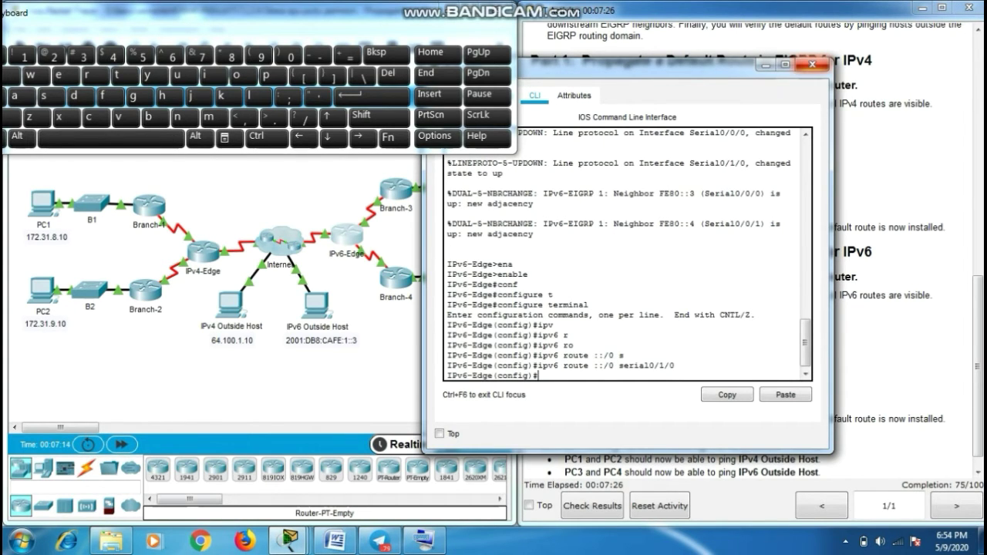
click(811, 68)
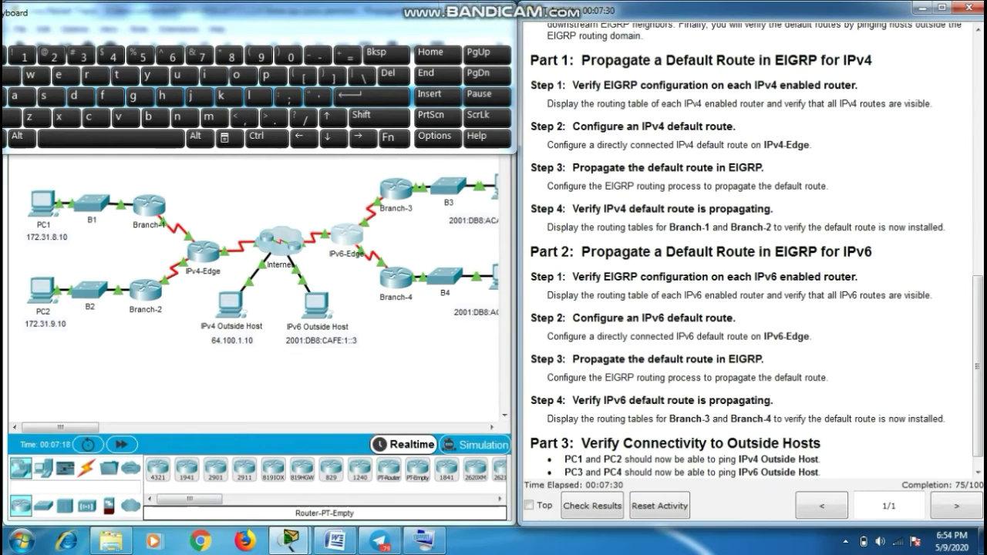
Enter the EIGRP for IPv6 routing process on IPv6-Edge with ipv6 router eigrp 1
drag(531, 359, 829, 378)
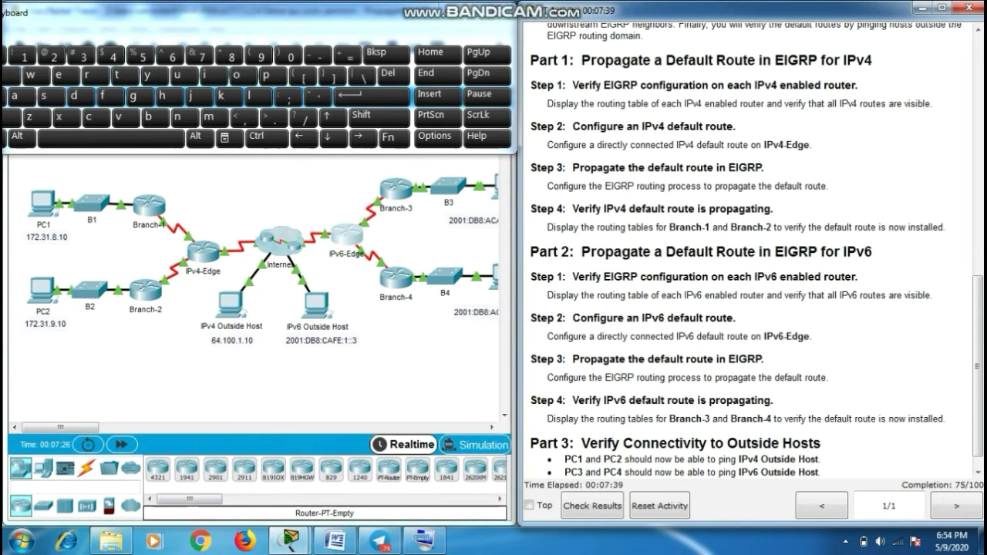
click(347, 236)
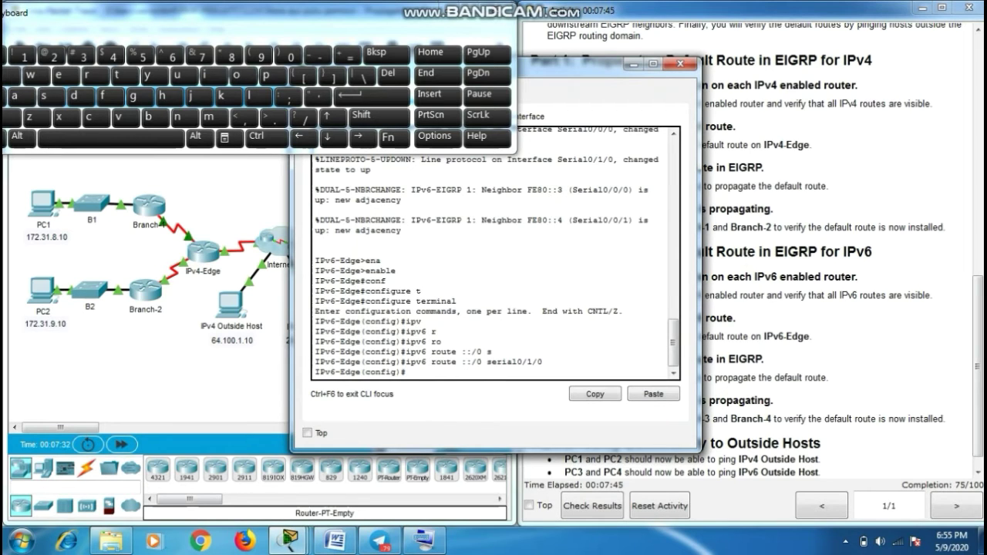
text(i)
key(Tab)
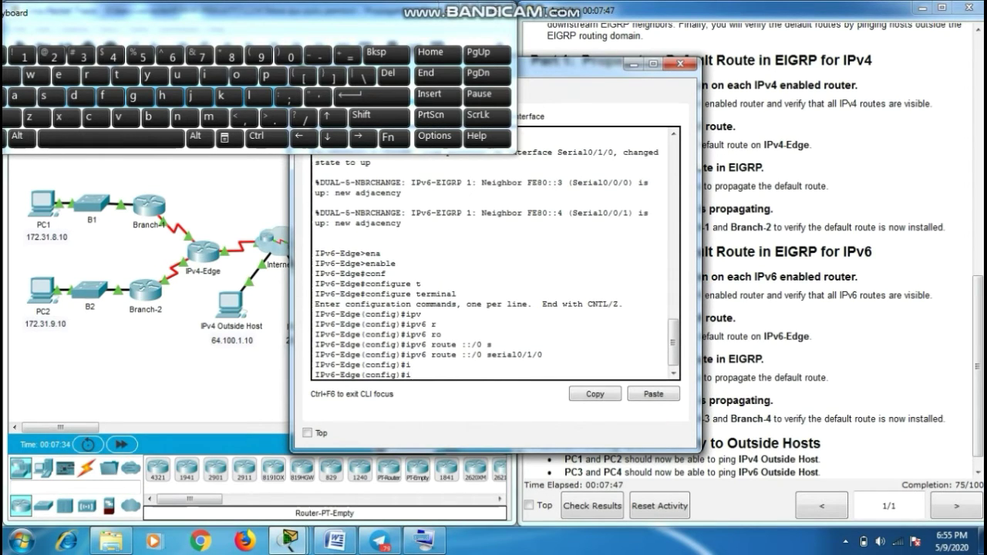
text(pv)
key(Tab)
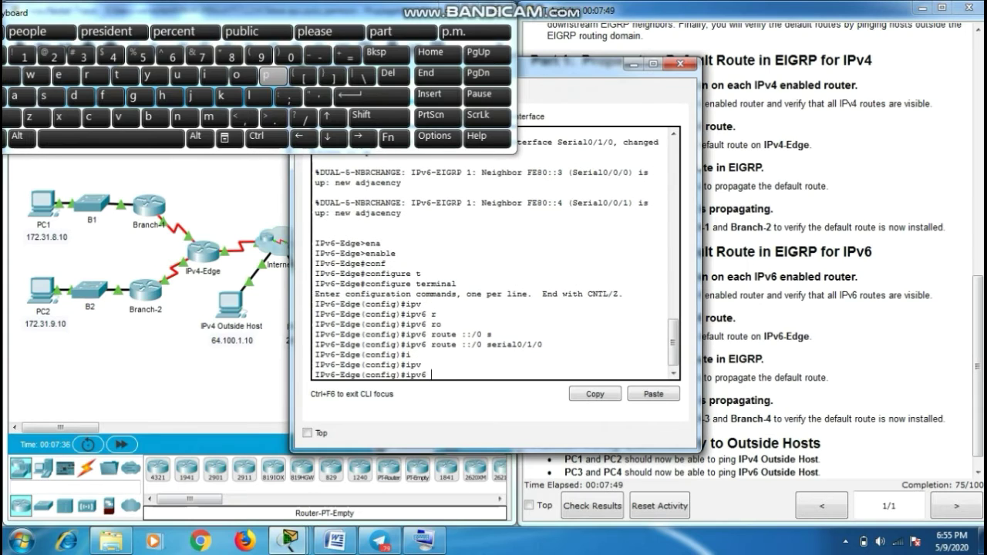
text(e)
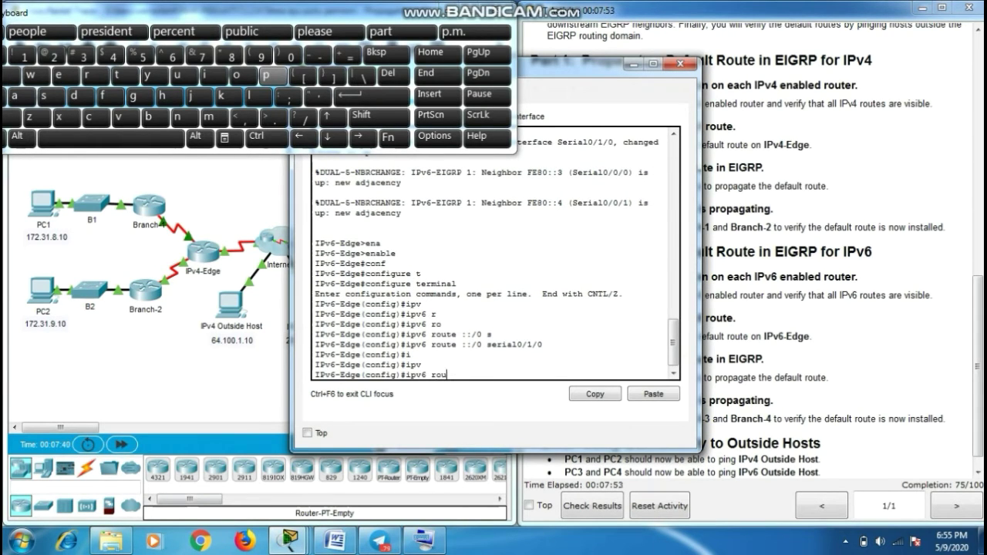
text( rout)
key(Tab)
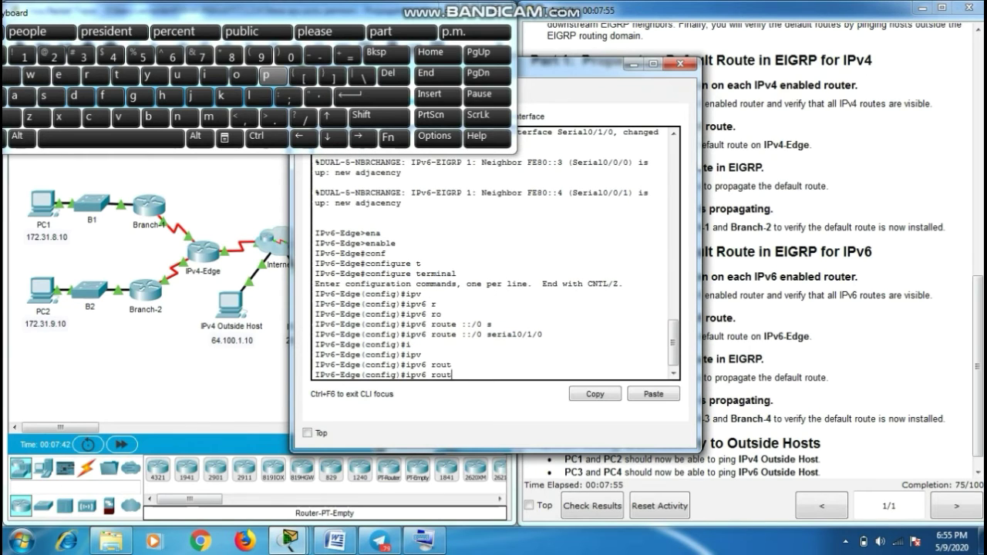
text(er)
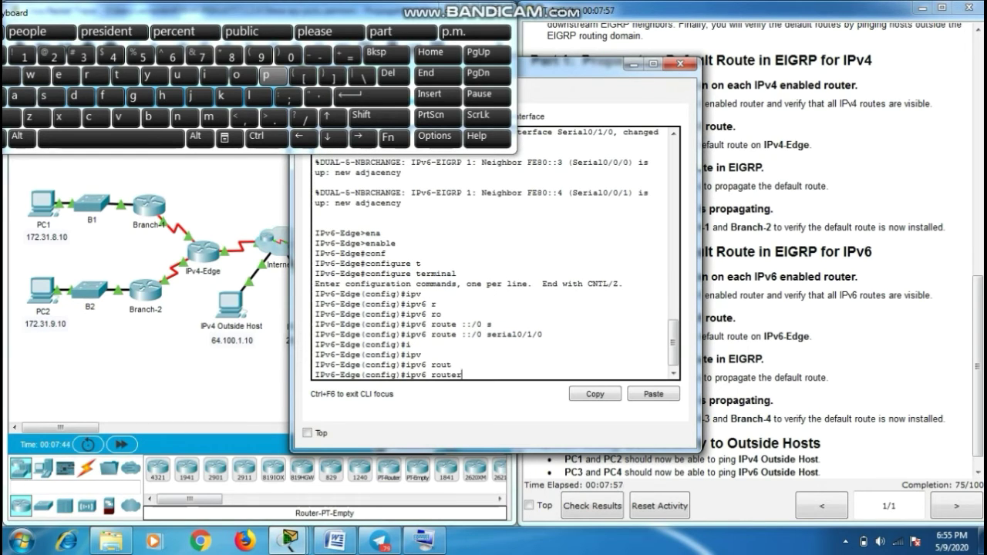
text( e)
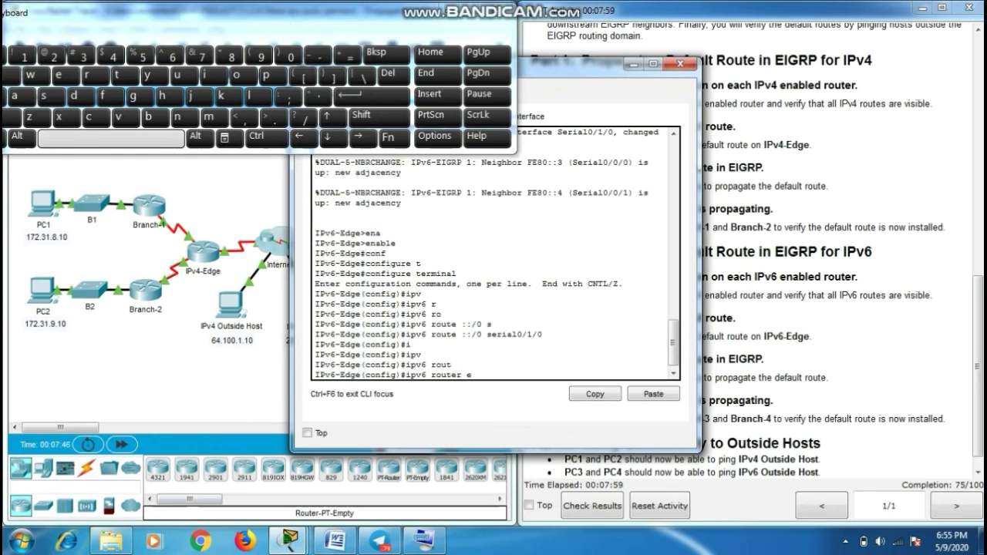
text(i)
key(Tab)
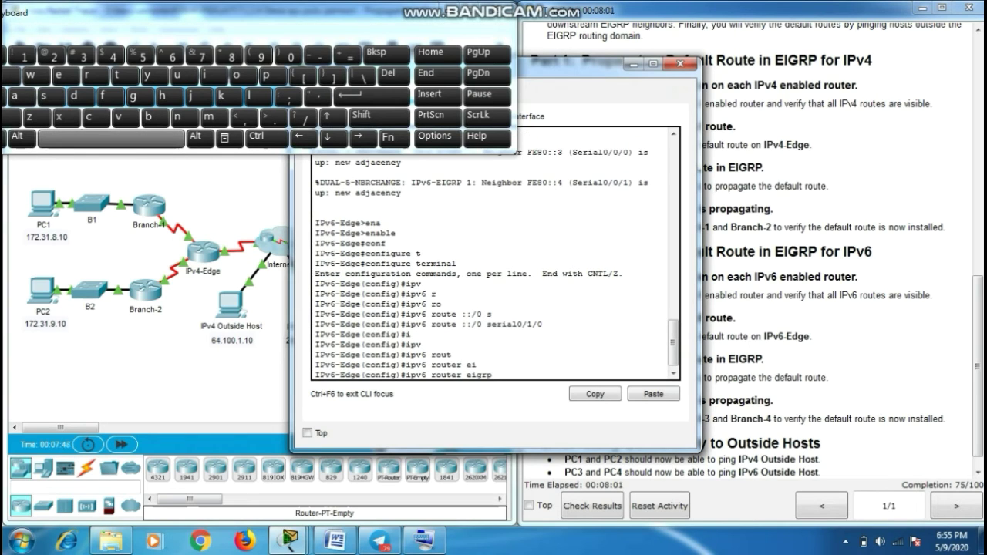
text(1)
key(Return)
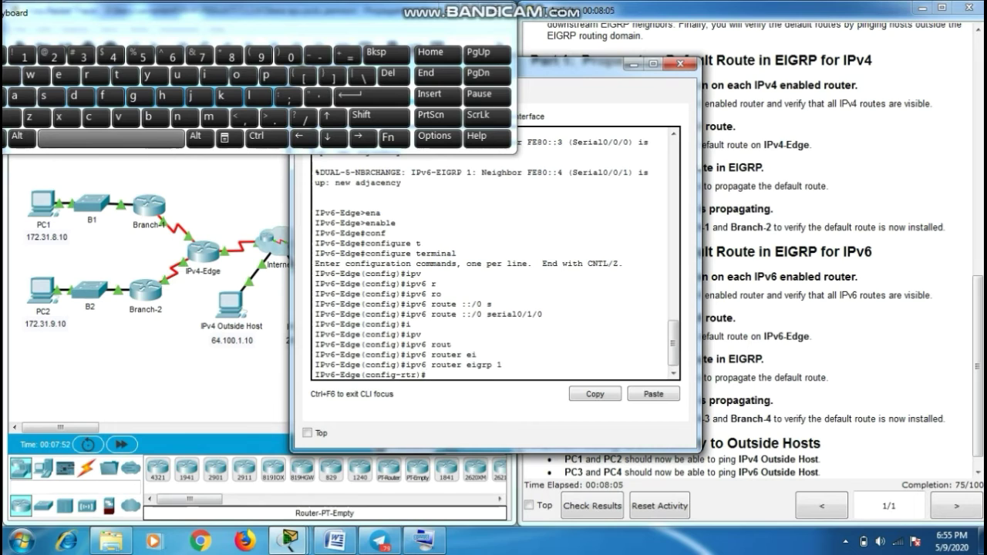
Propagate IPv6-Edge's default route in EIGRP with redistribute static and close the router window
text(red)
key(Tab)
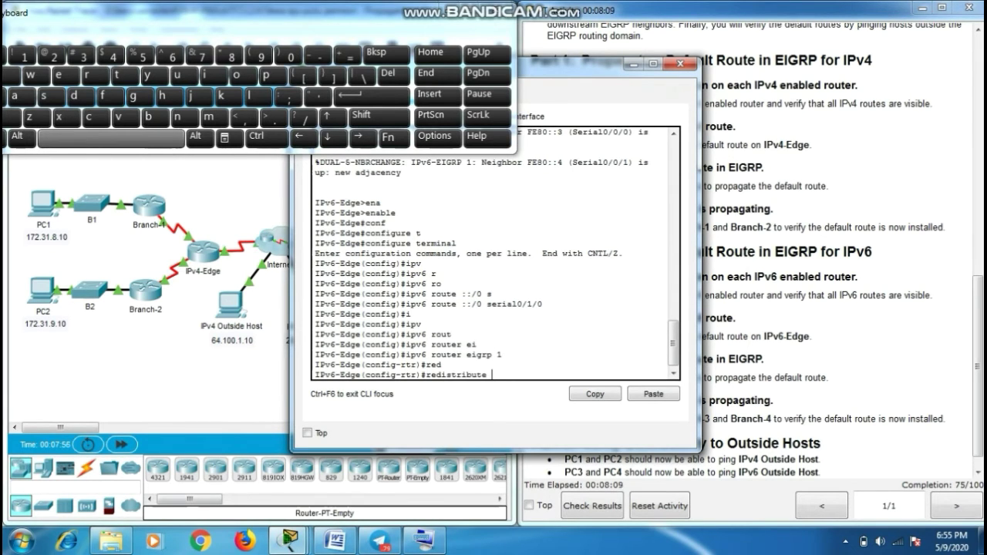
text(st)
key(Tab)
key(Return)
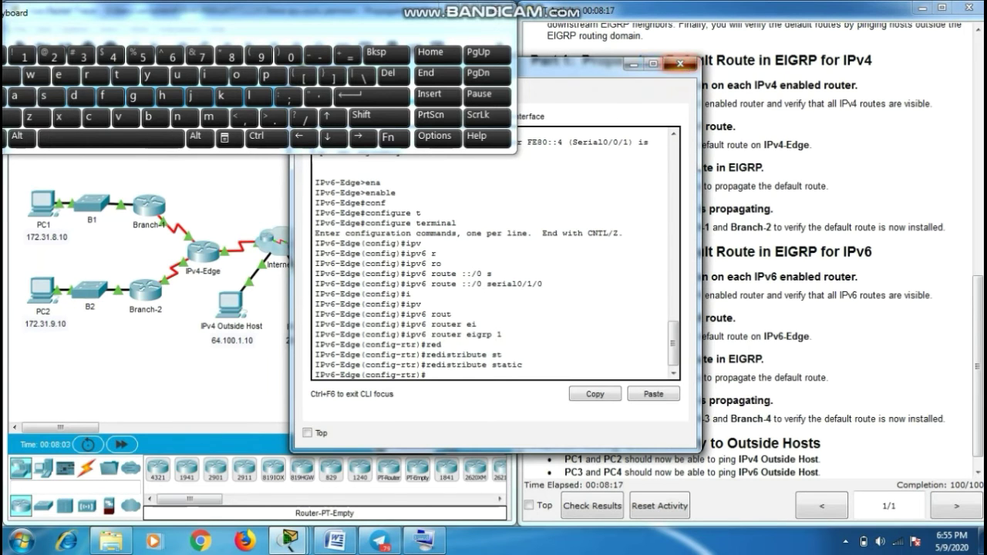
click(686, 64)
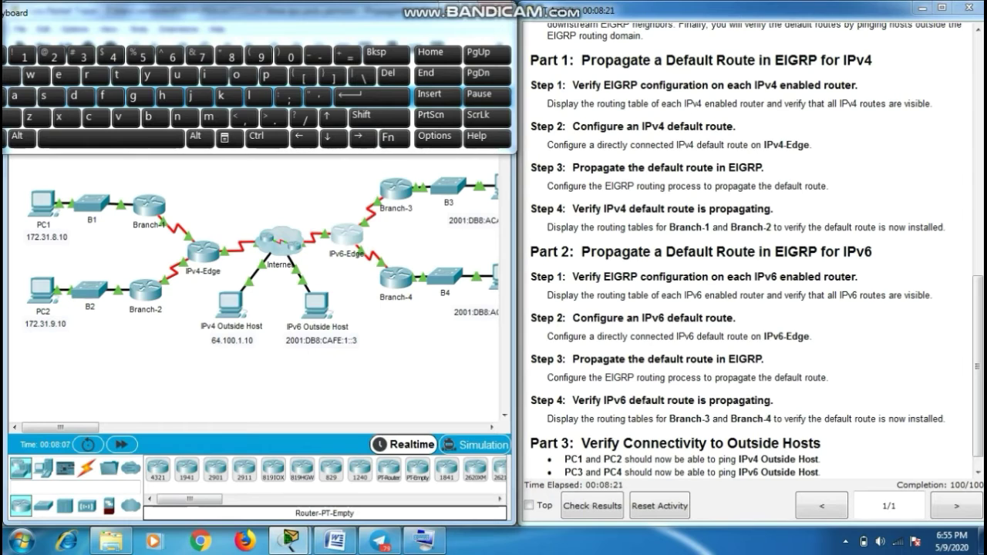
Read Part 2, Step 4 of the instructions, then open Branch-3's command line and enter privileged EXEC mode with enable
drag(531, 400, 773, 401)
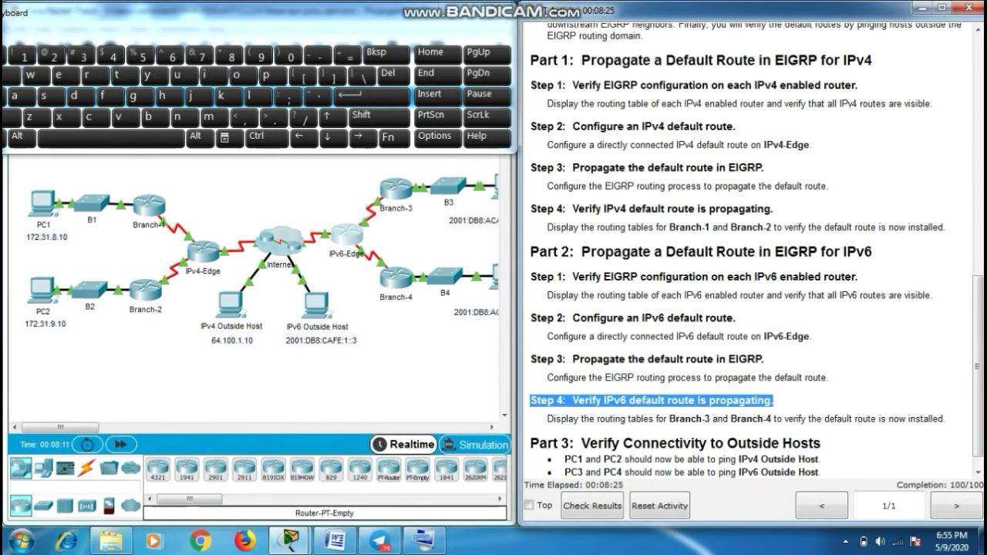
click(774, 401)
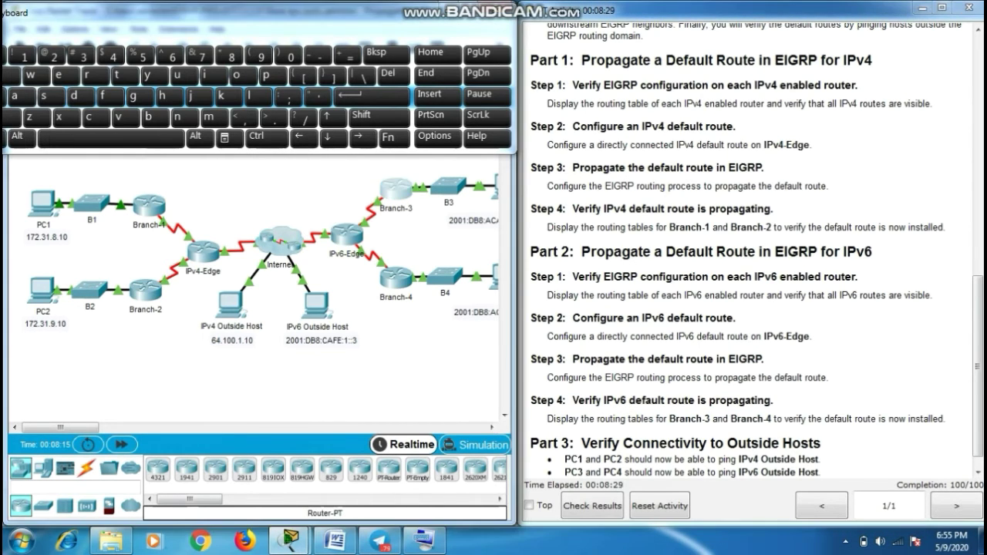
click(216, 250)
drag(557, 58, 684, 78)
click(530, 108)
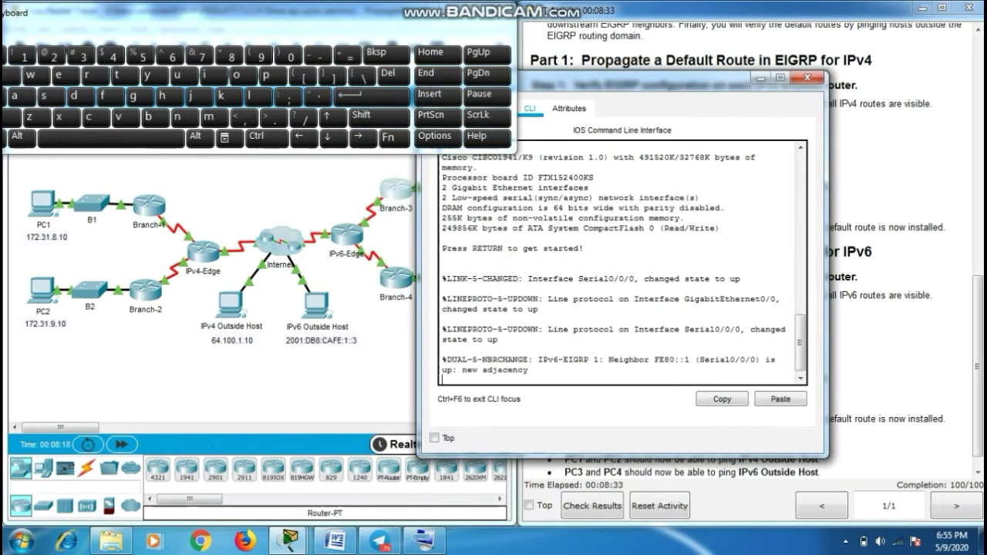
key(Return)
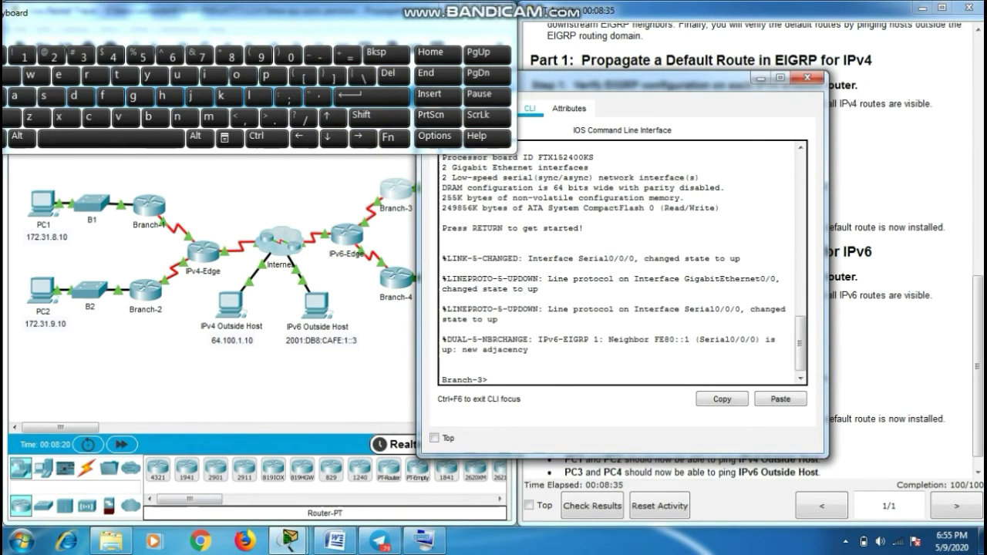
text(en)
key(Tab)
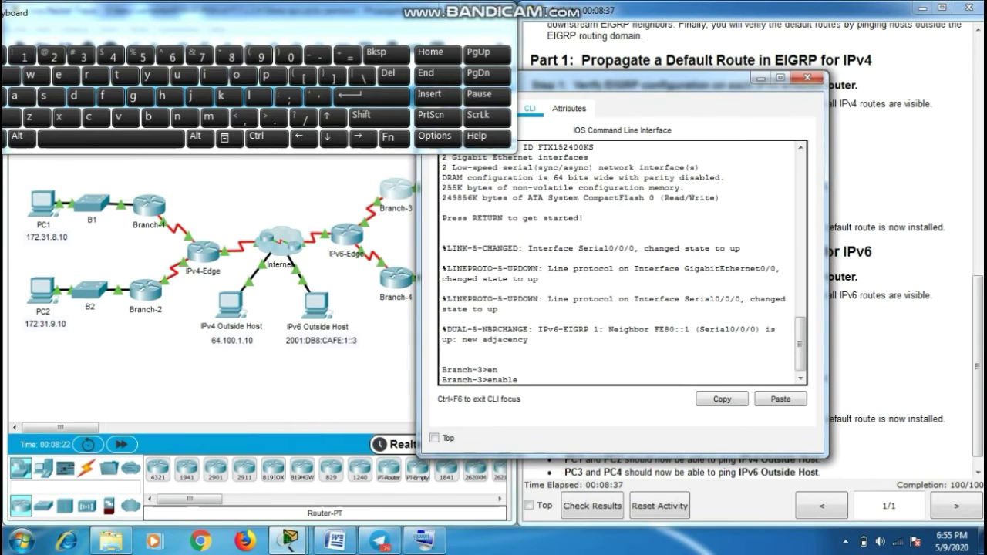
key(Return)
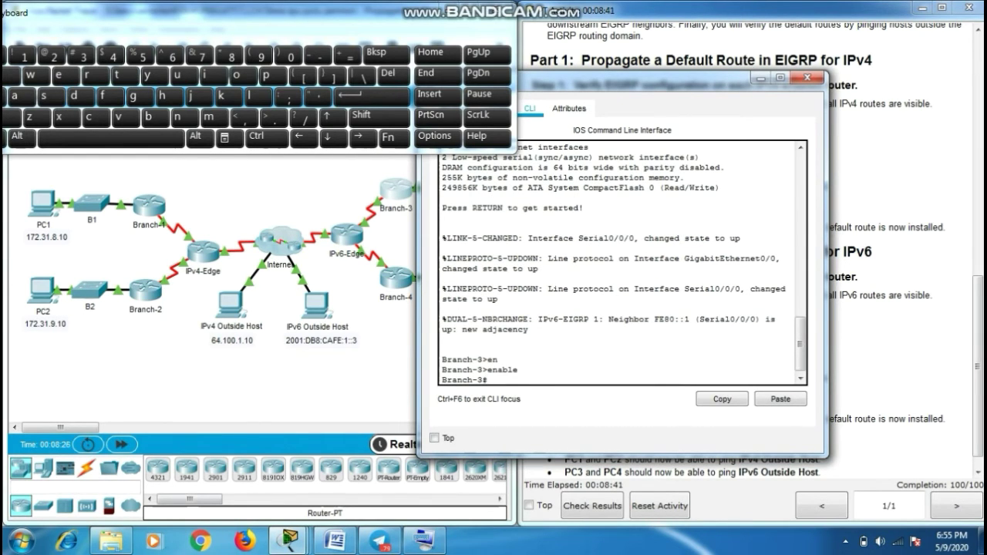
Examine Branch-3's full IPv6 routing table for the propagated default route with show ipv6 route, then close the router window
text(sh)
key(Tab)
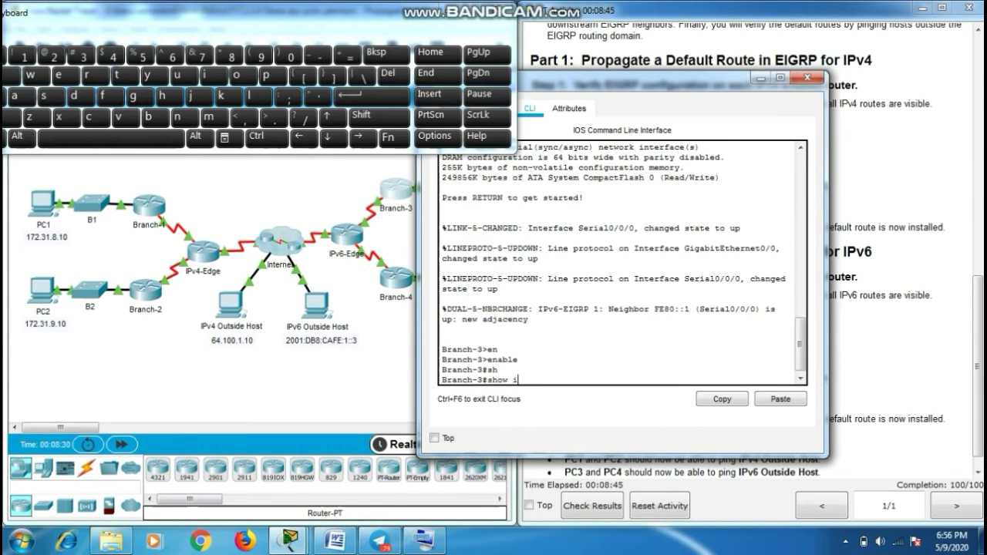
text(ipv)
key(Tab)
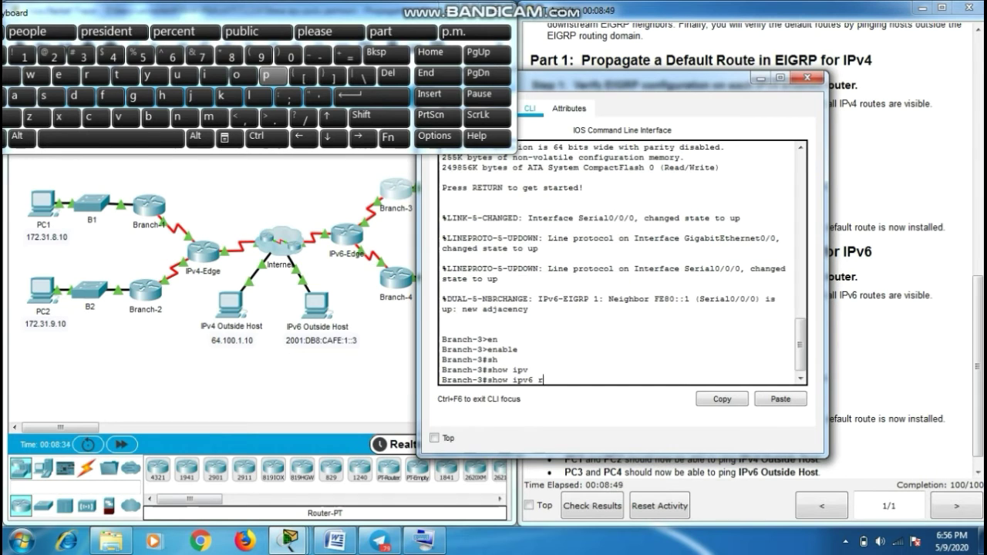
key(Tab)
key(Tab)
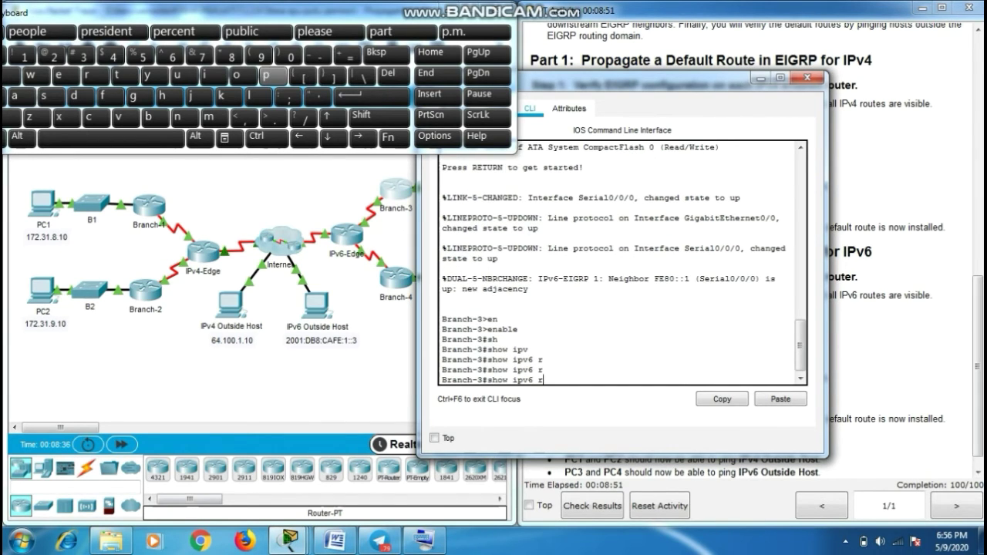
text(oute)
key(Return)
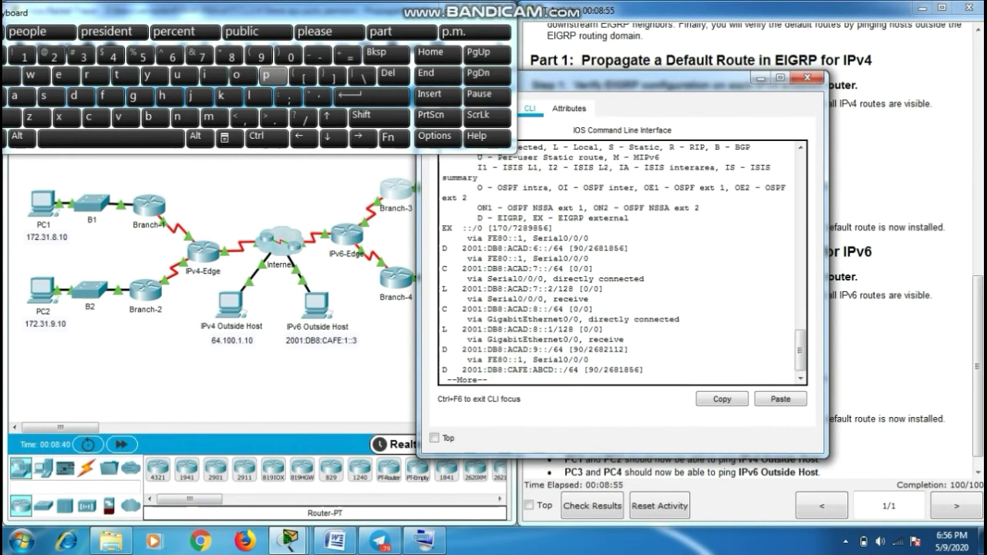
key(Return)
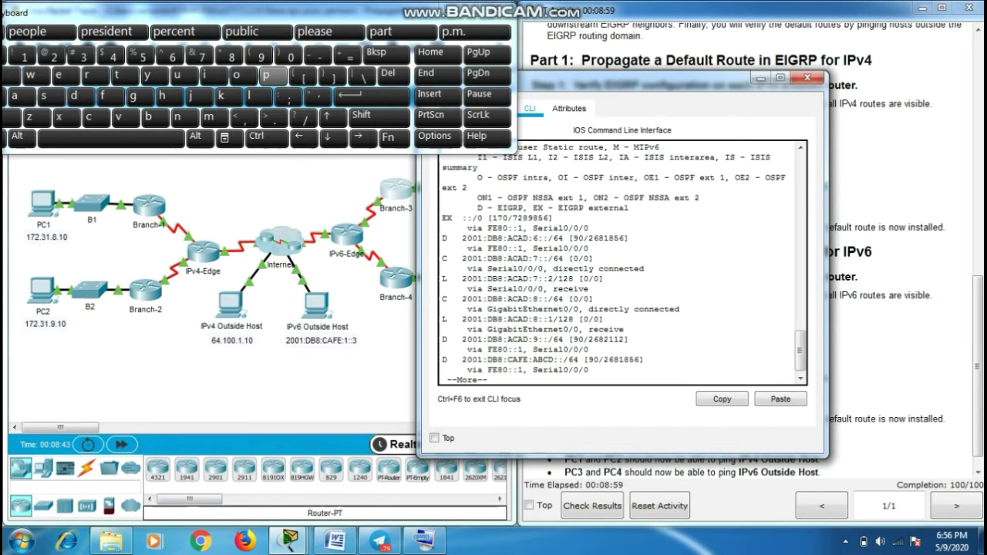
key(space)
key(Return)
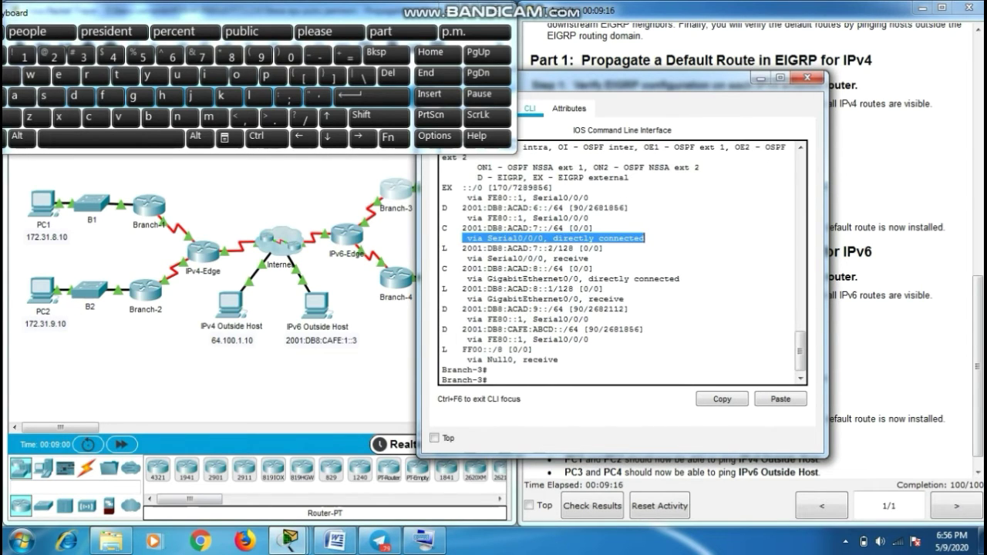
click(806, 77)
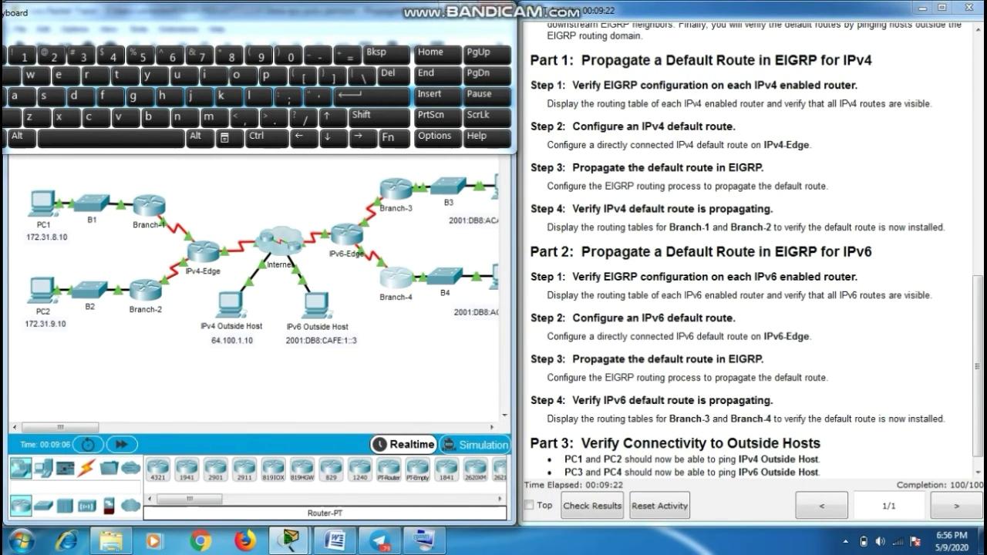
Open Branch-4's command line and enter privileged EXEC mode with enable
click(396, 276)
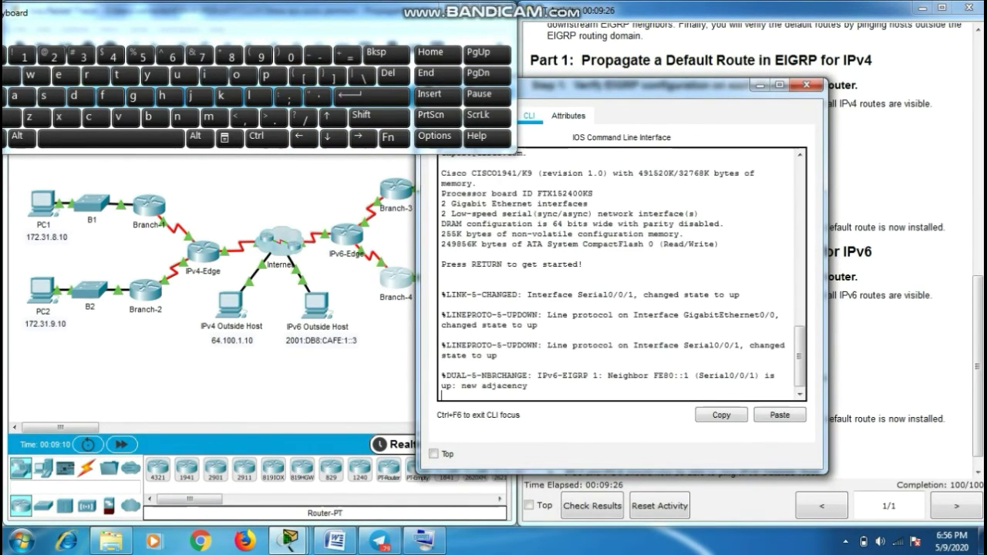
key(Return)
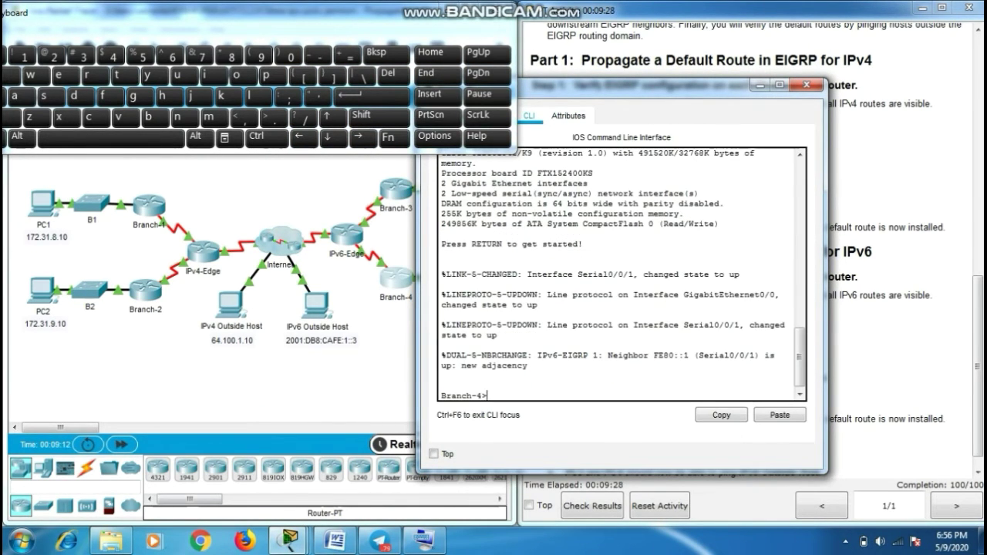
text(ena)
key(Tab)
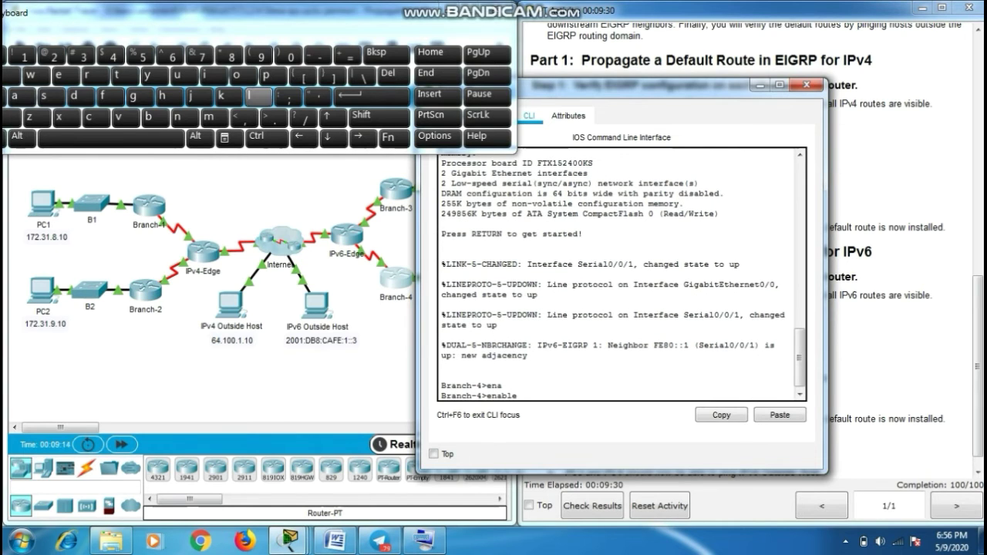
key(Return)
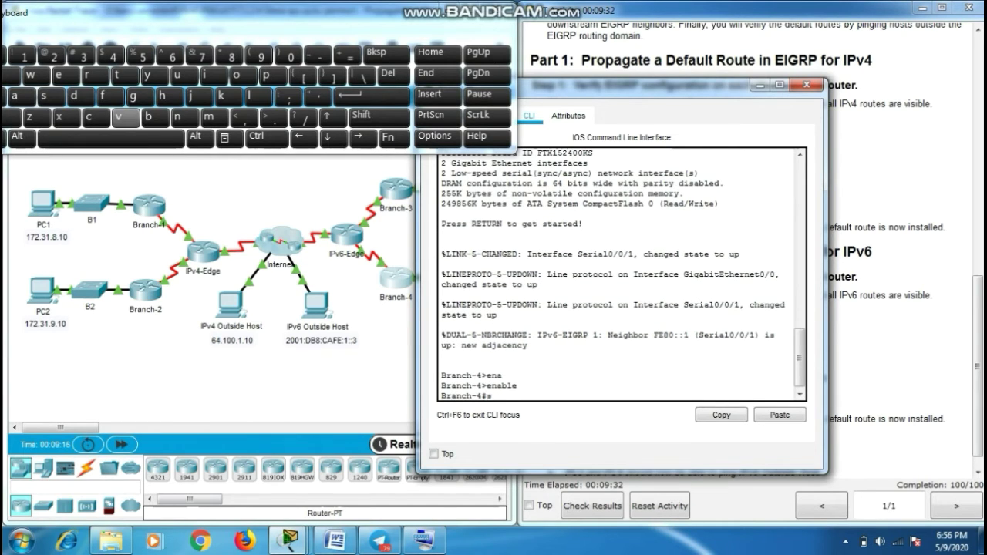
Display Branch-4's IPv4 routing table with show ip route
text(sh)
key(Tab)
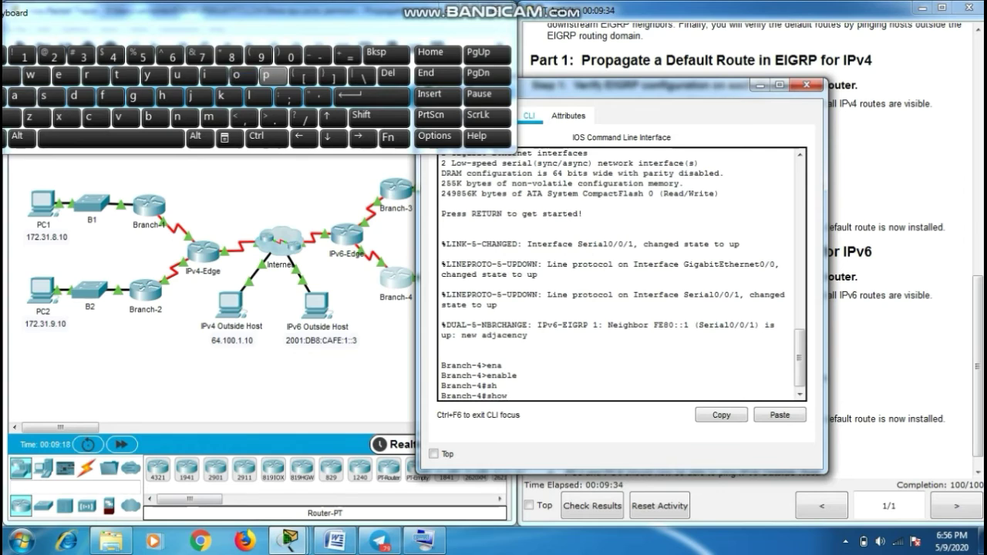
click(214, 74)
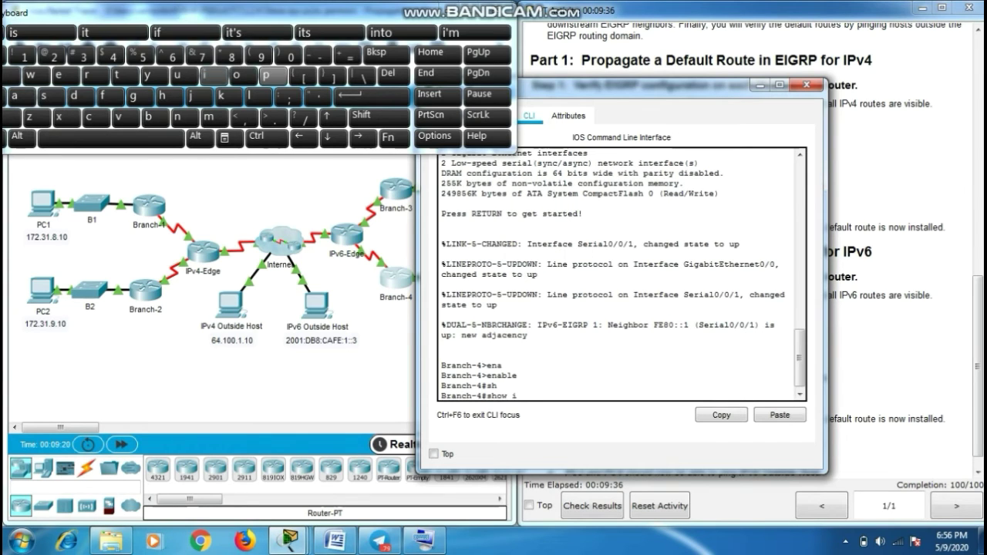
click(266, 76)
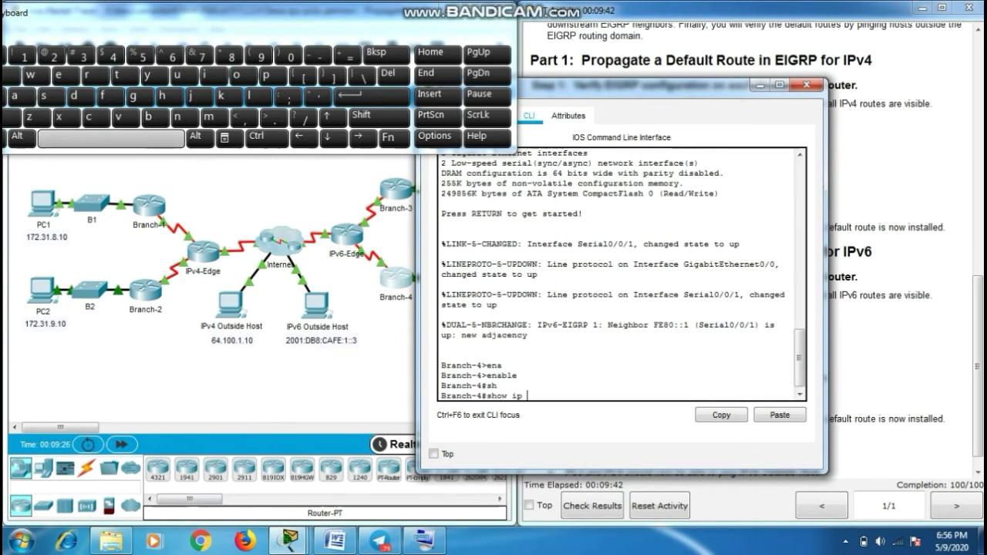
text(rout)
key(Tab)
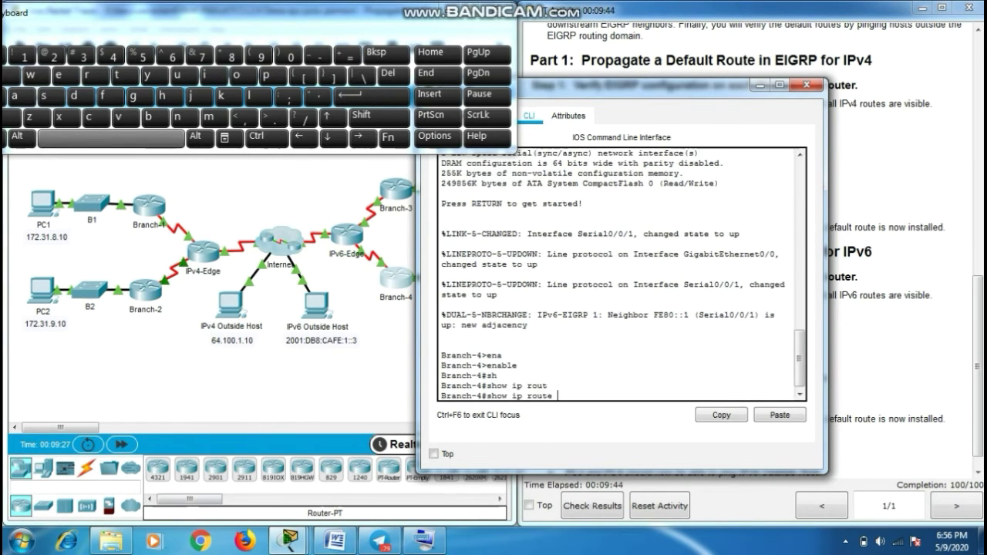
key(Return)
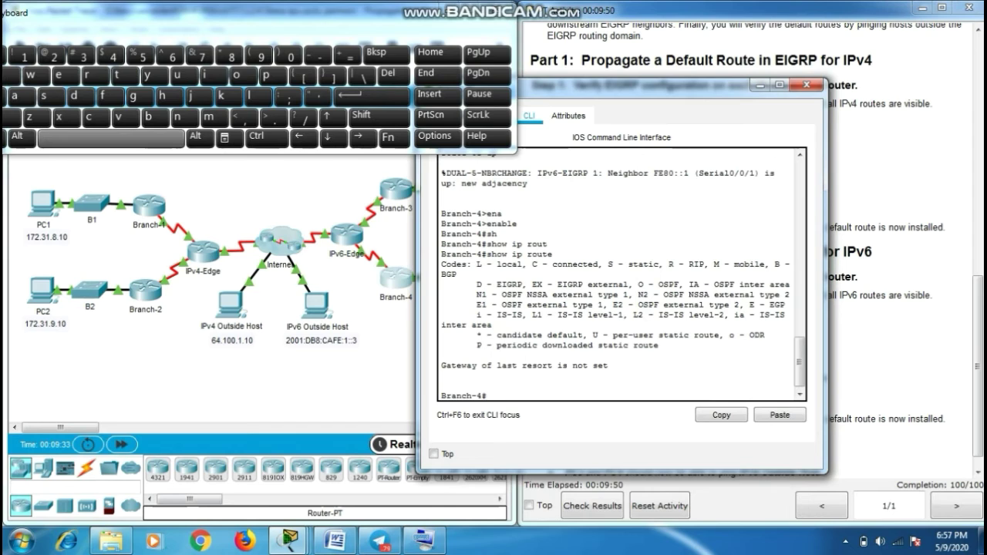
Display Branch-4's IPv6 routing table with show ipv6 route to check for the propagated default route
key(Tab)
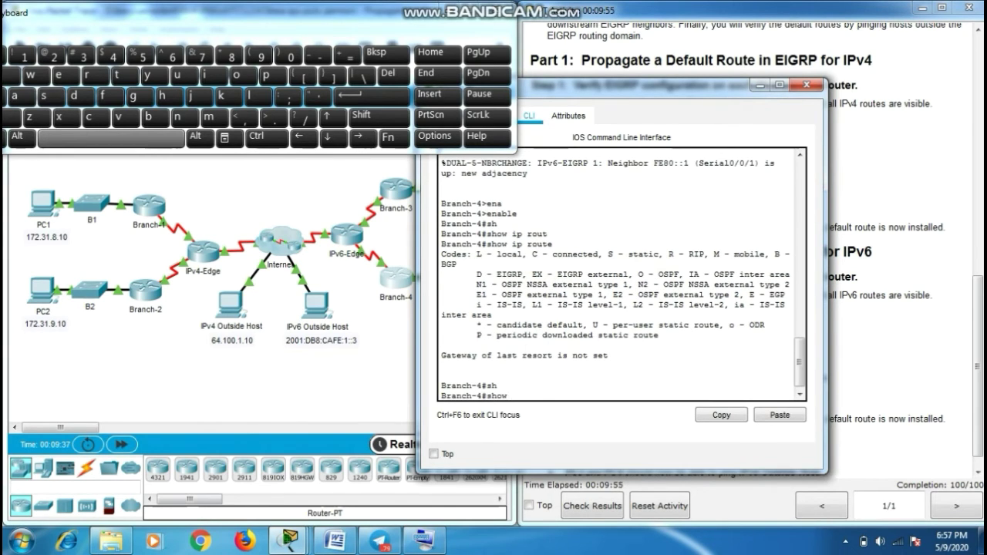
text(i)
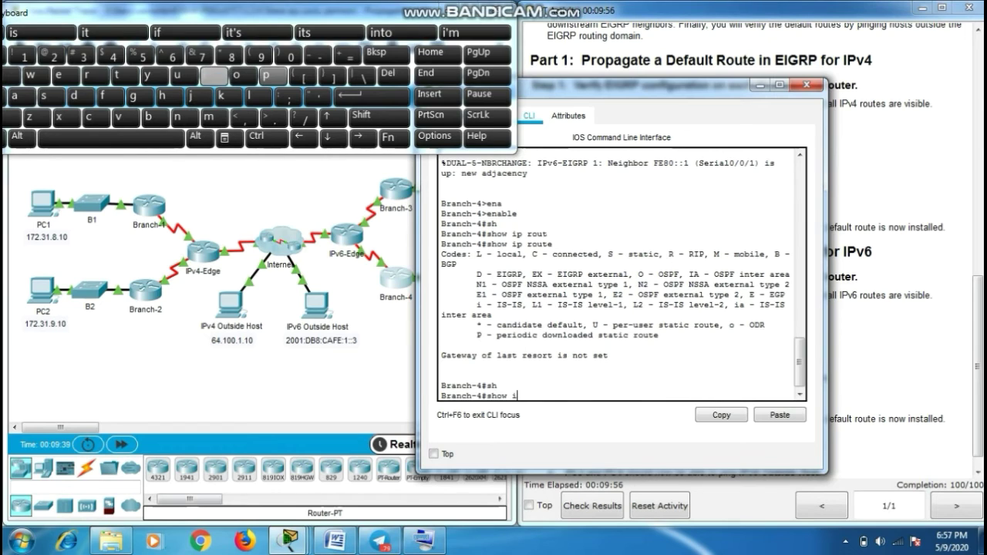
text(pv)
key(Tab)
text(r)
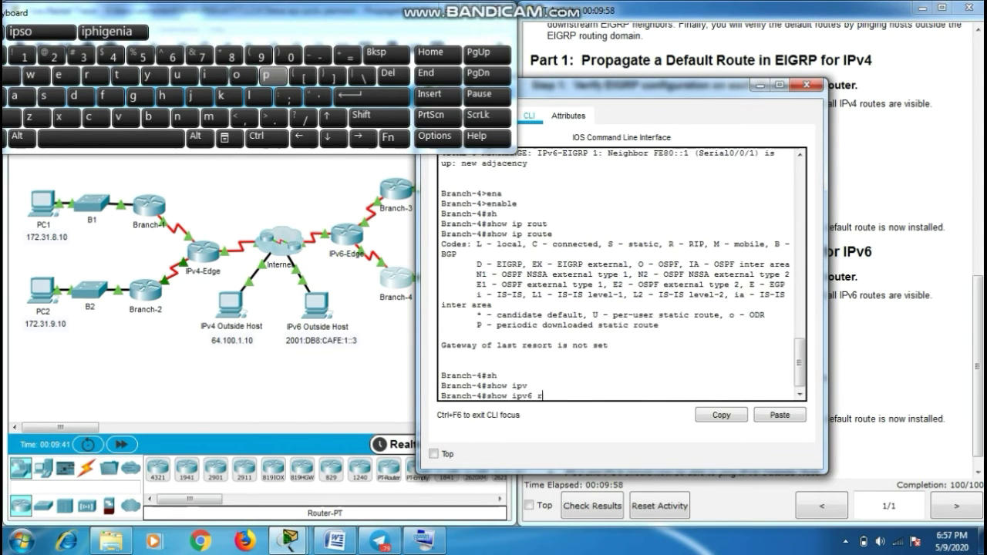
text(oute)
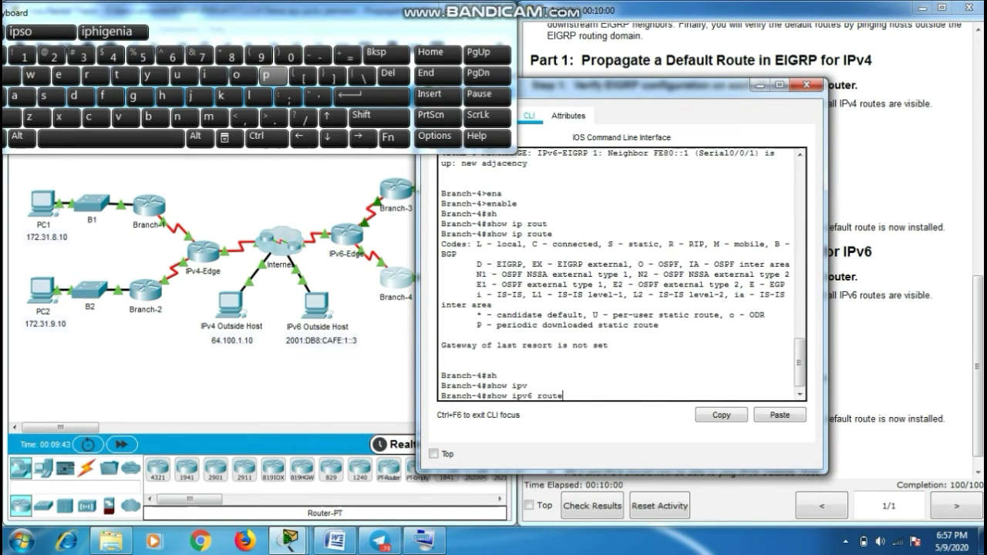
key(Return)
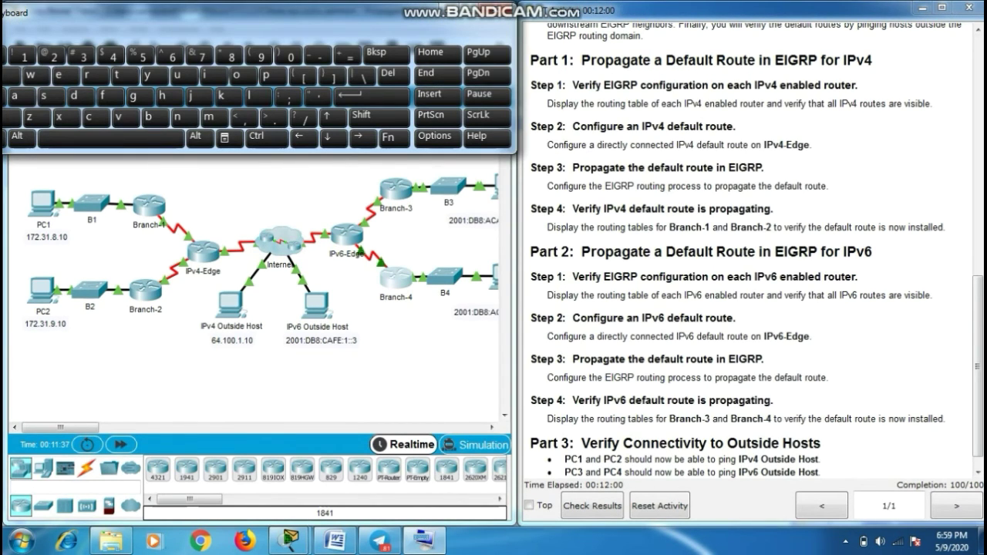
Read the Part 3 connectivity instructions, then open the Command Prompt on PC1
scroll(741, 254, down, 1)
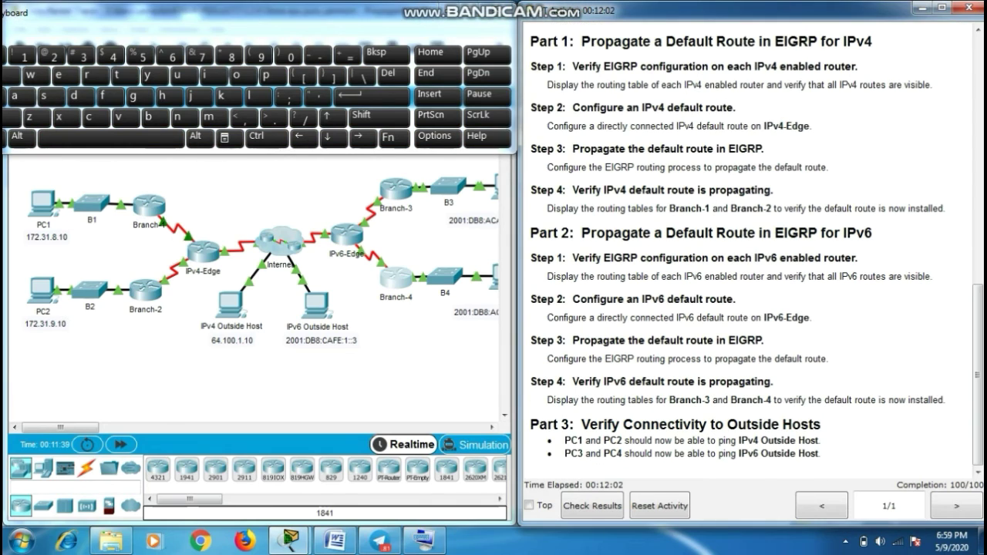
drag(529, 422, 820, 454)
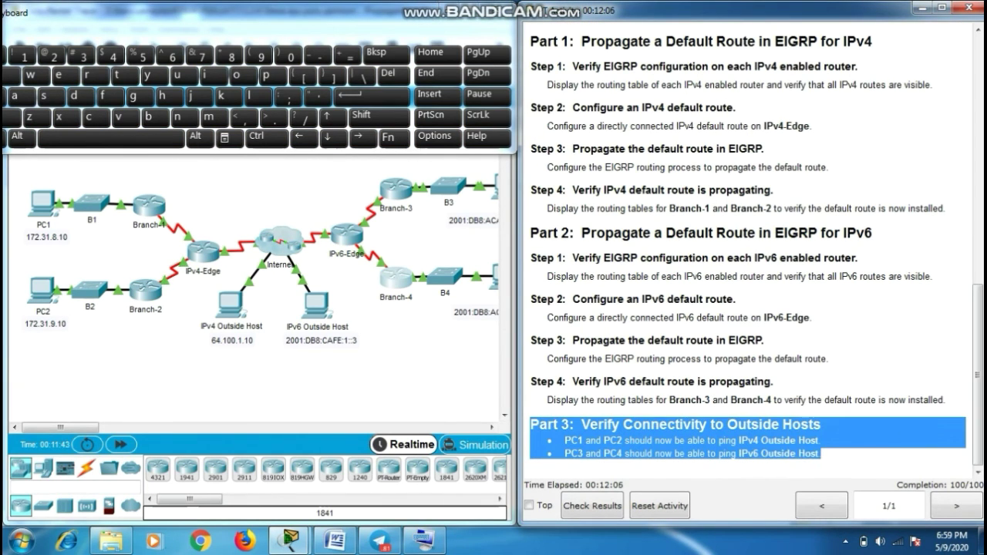
click(823, 453)
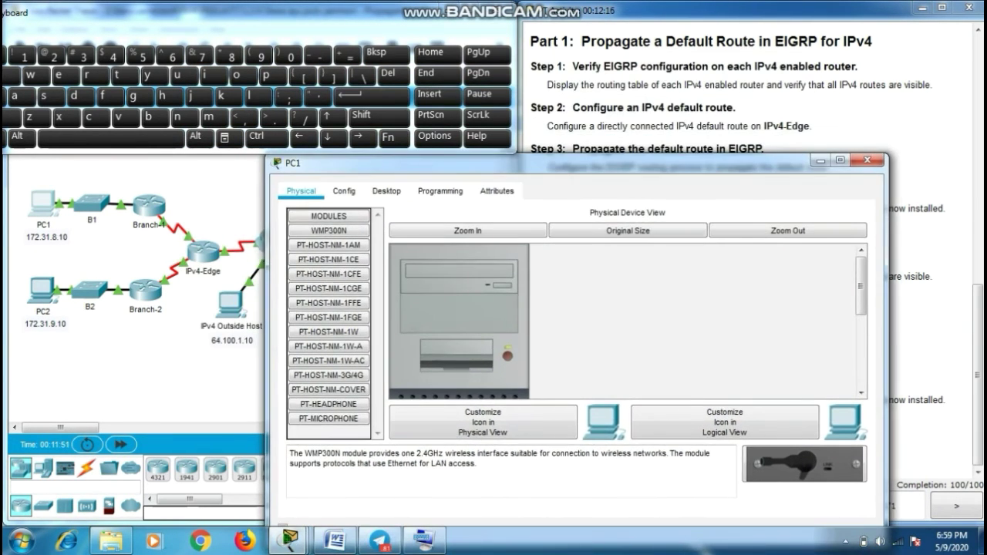
click(403, 185)
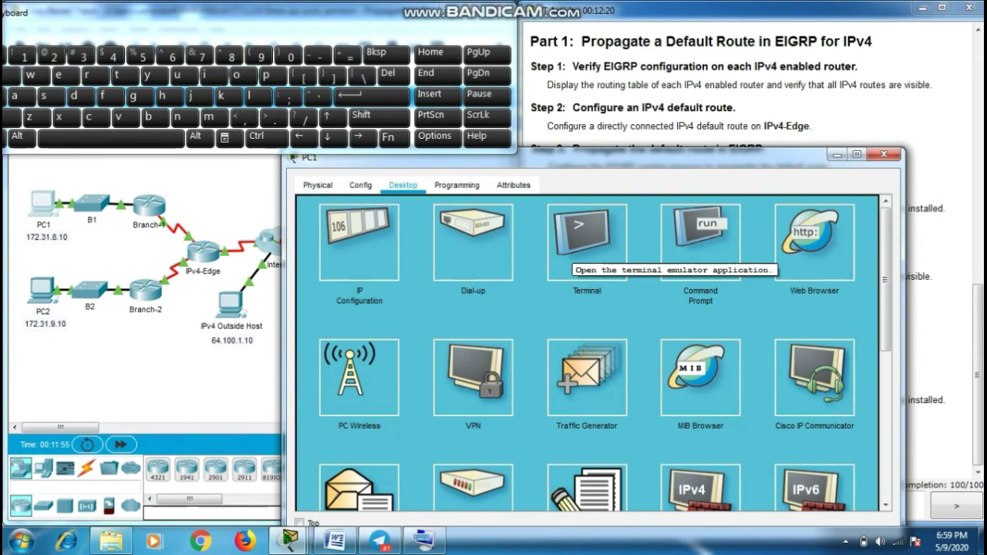
click(700, 240)
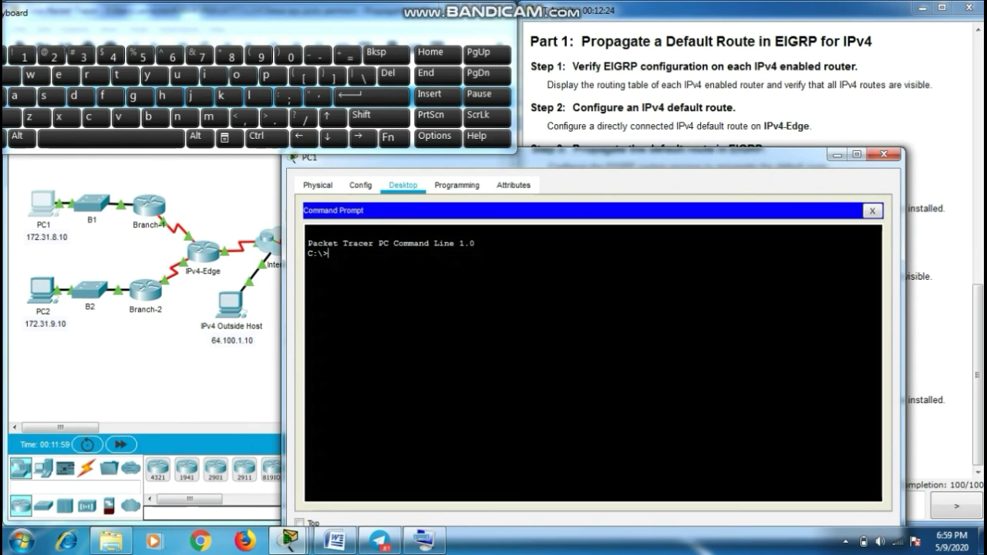
Ping the IPv4 Outside Host at 64.100.1.10 from PC1 to test connectivity
text(p)
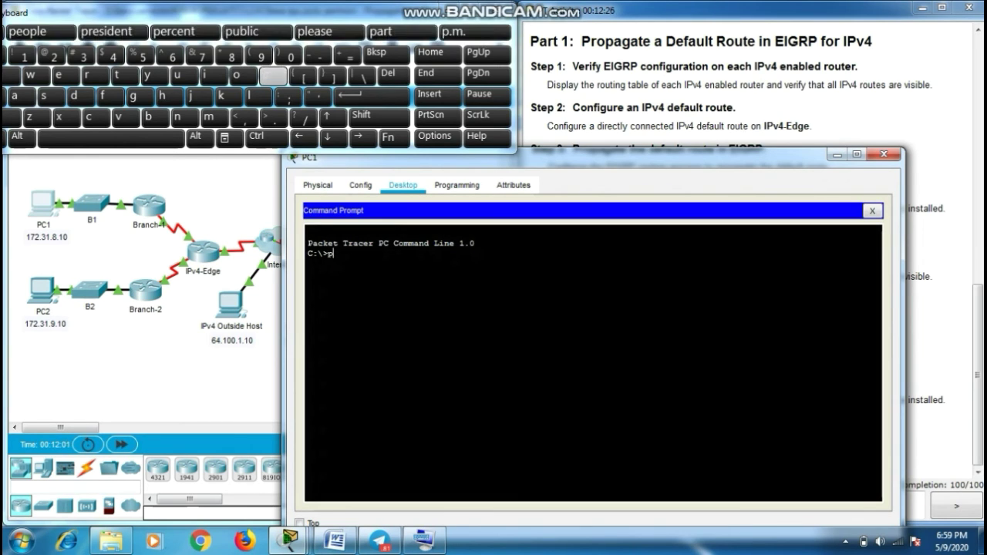
text(ing)
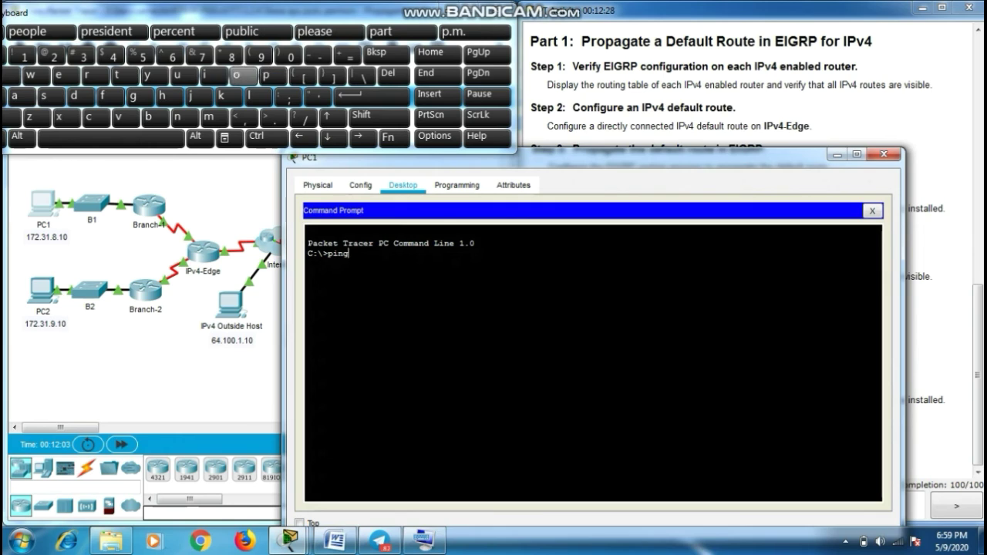
click(112, 139)
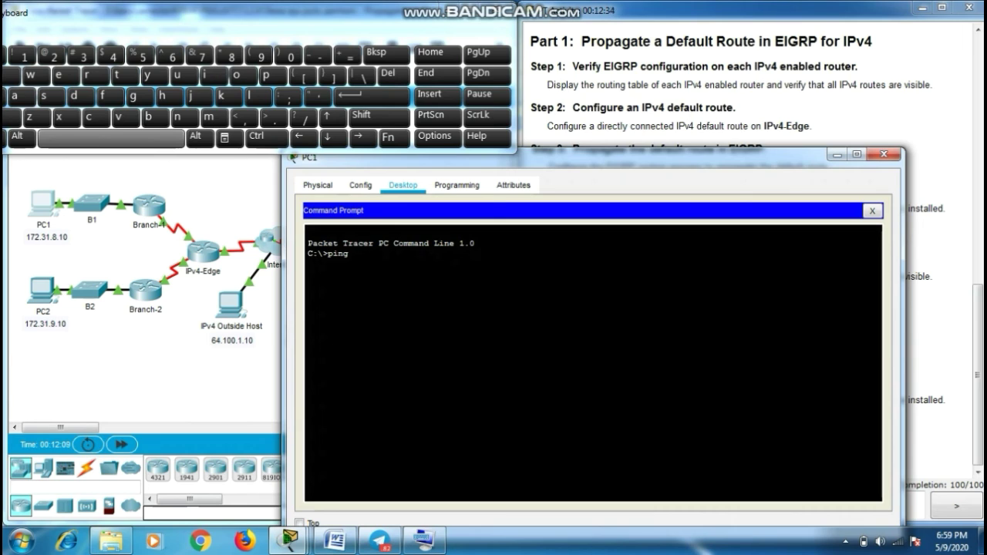
text(64.100.)
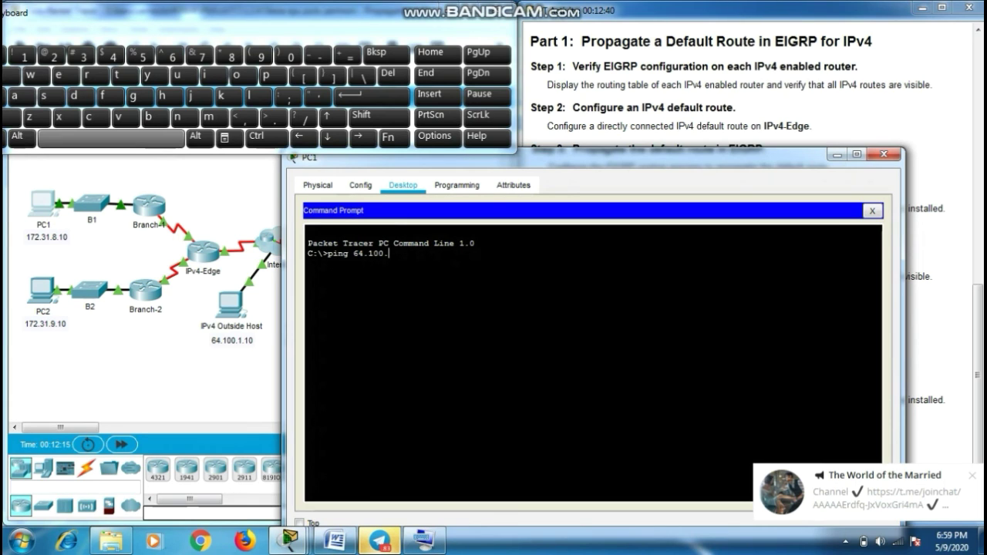
text(1)
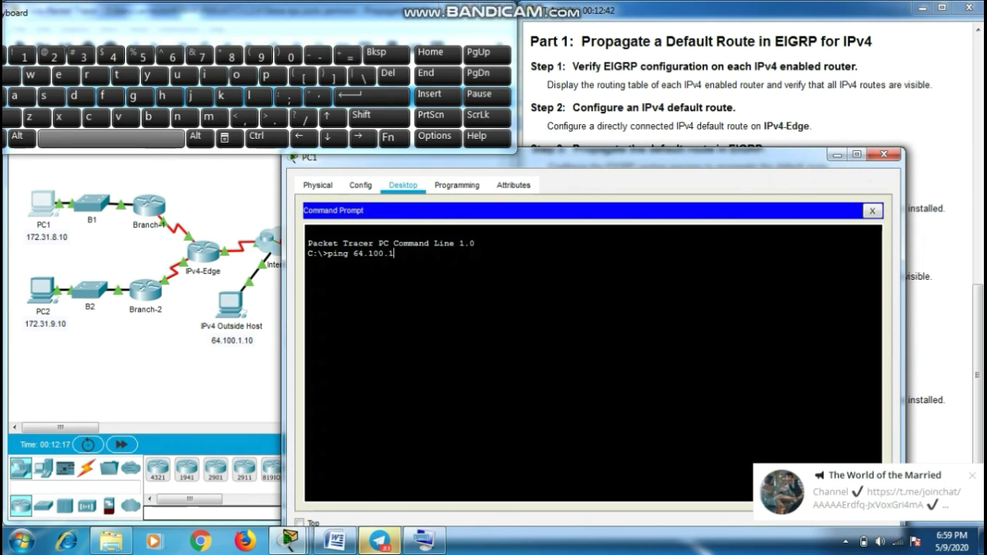
text(.10)
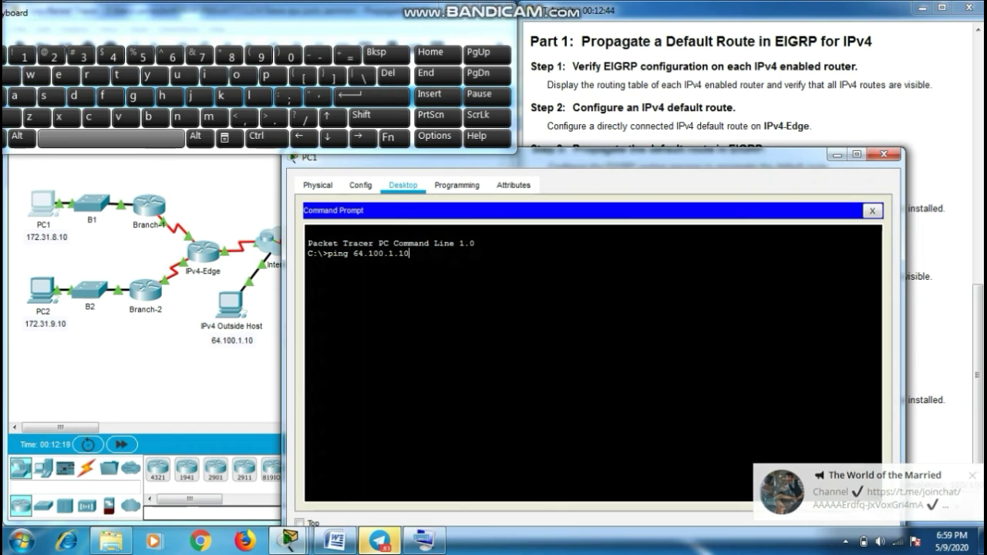
key(Return)
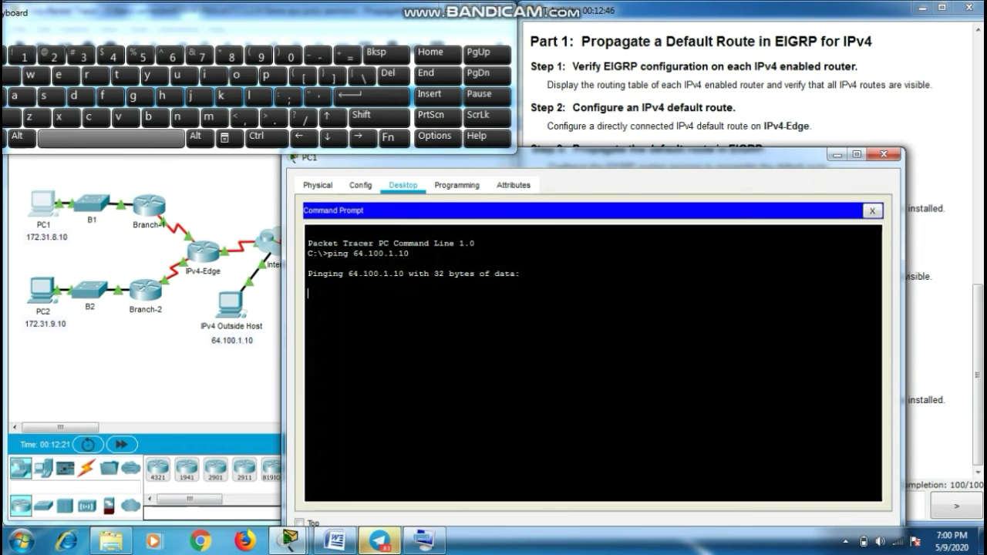